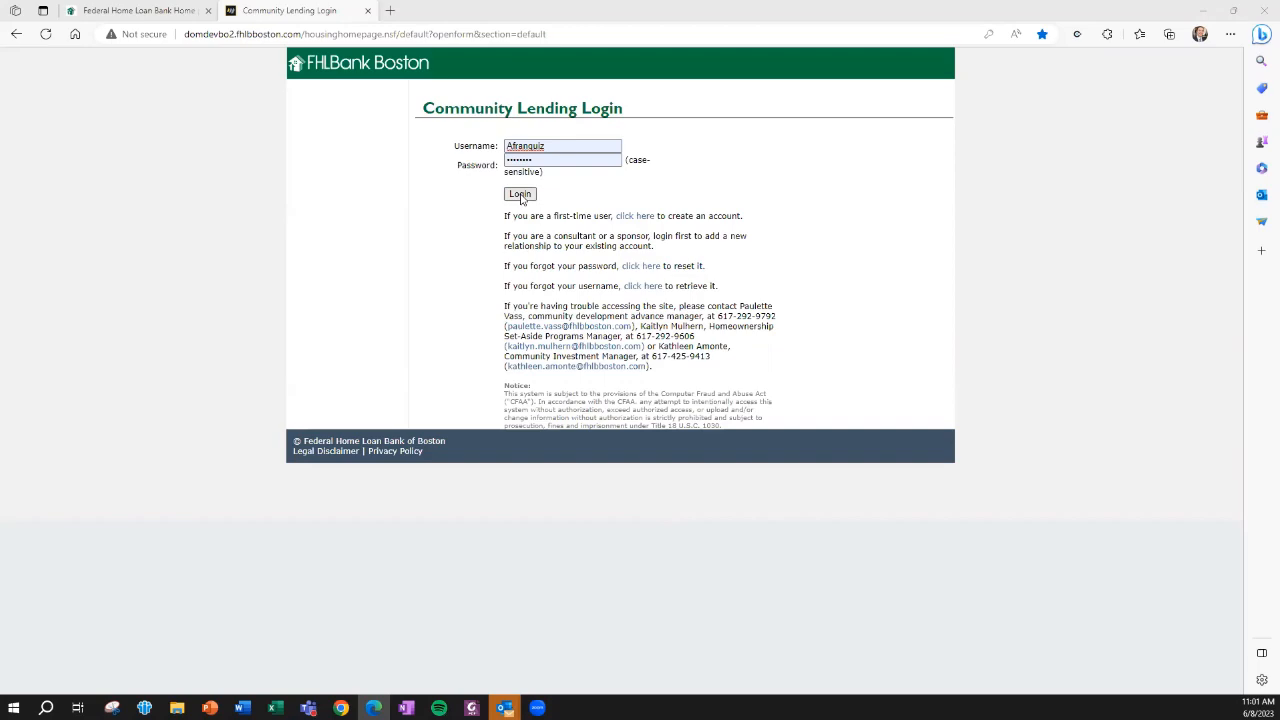
# Log in to the Community Lending site and open the Create/Manage Enrollments page of the Lift Up Homeownership program
pyautogui.click(521, 196)
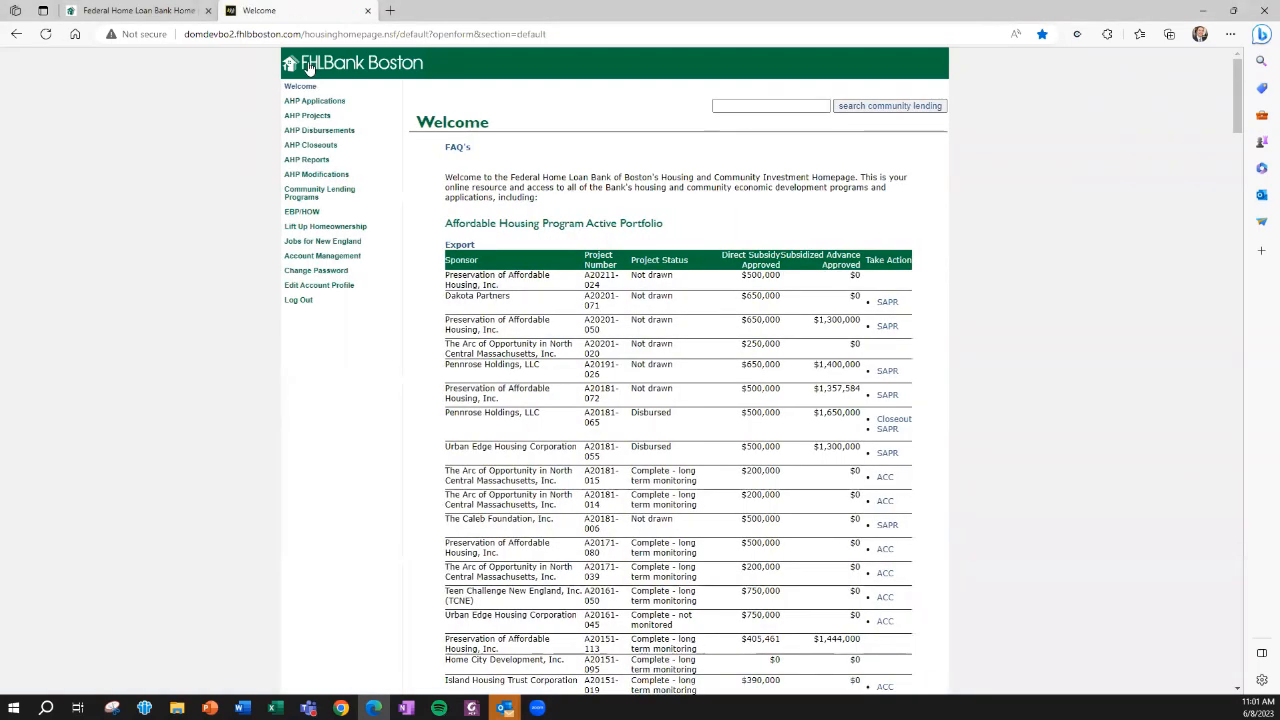
pyautogui.click(298, 230)
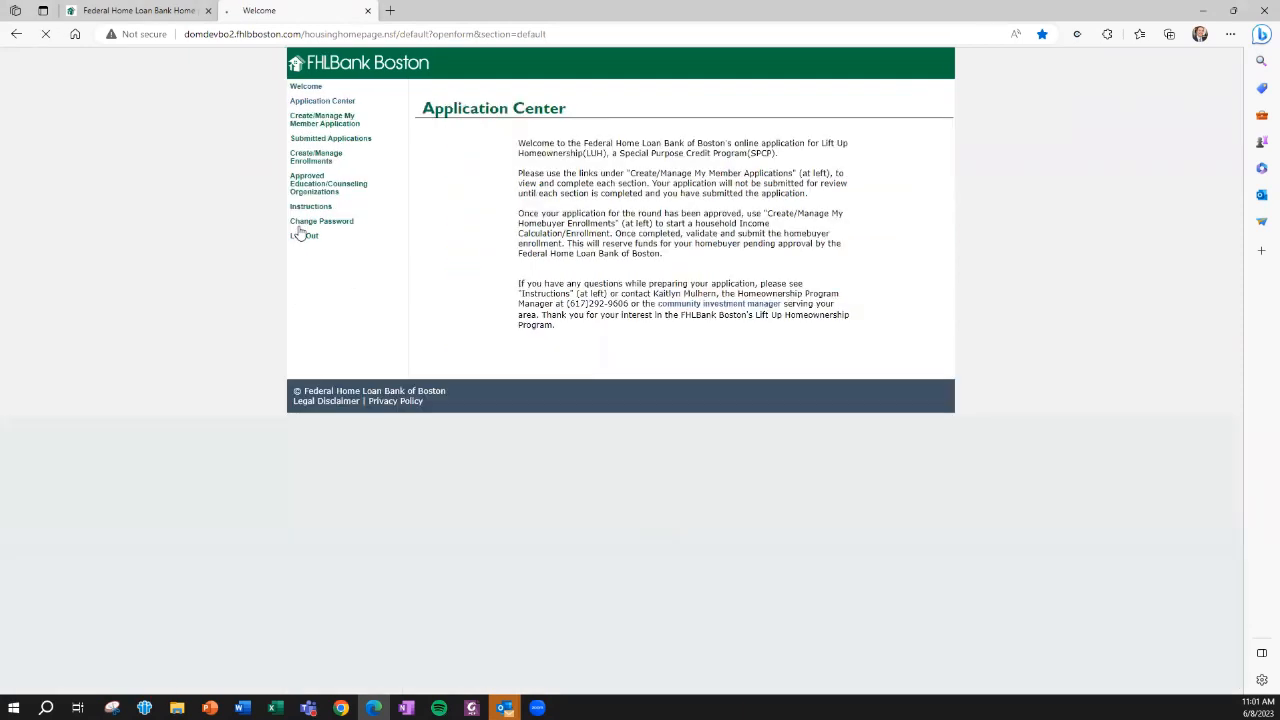
pyautogui.click(310, 160)
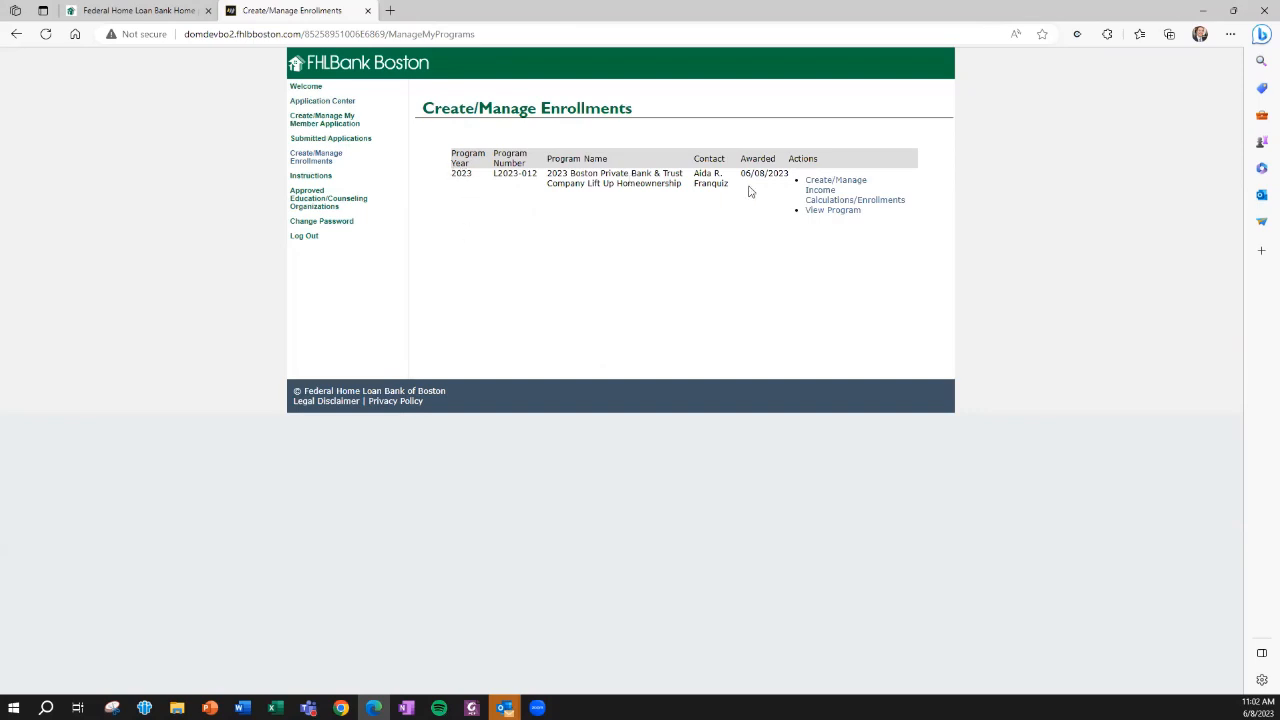
# Open the existing enrollment of the 2023 Boston Private Bank & Trust Company program for editing and begin its Property Information section
pyautogui.click(818, 189)
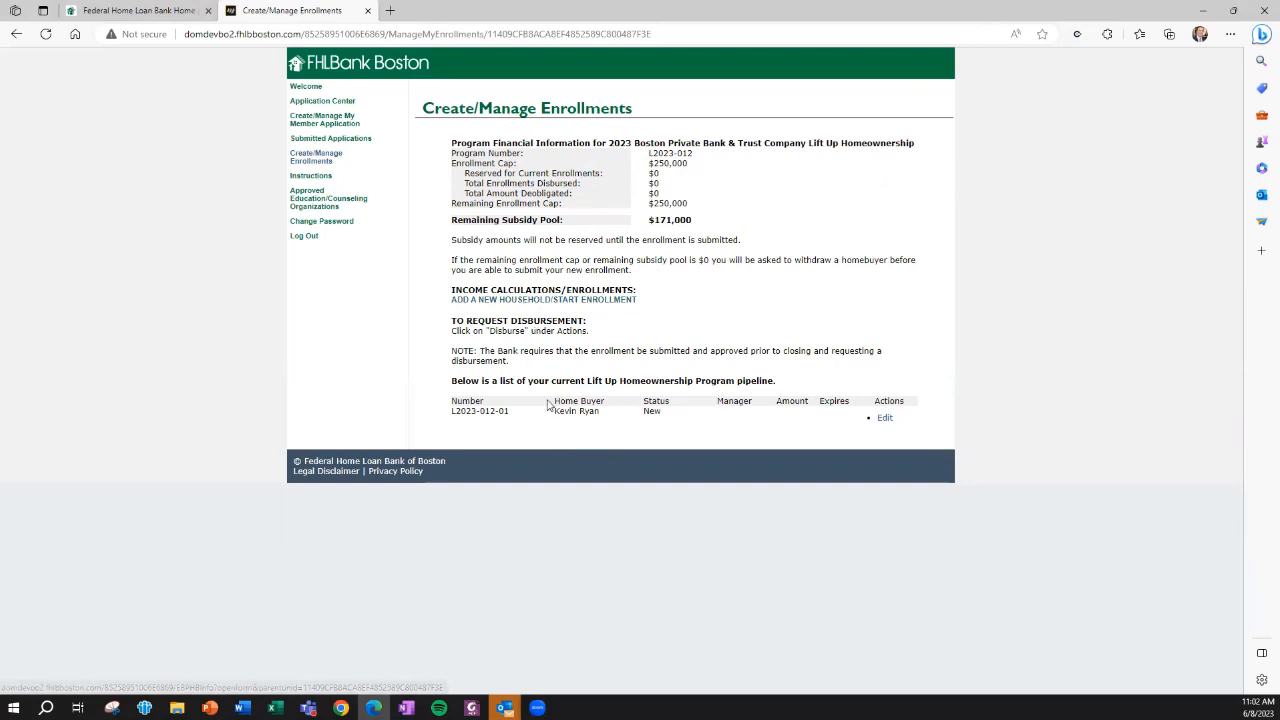
pyautogui.click(885, 416)
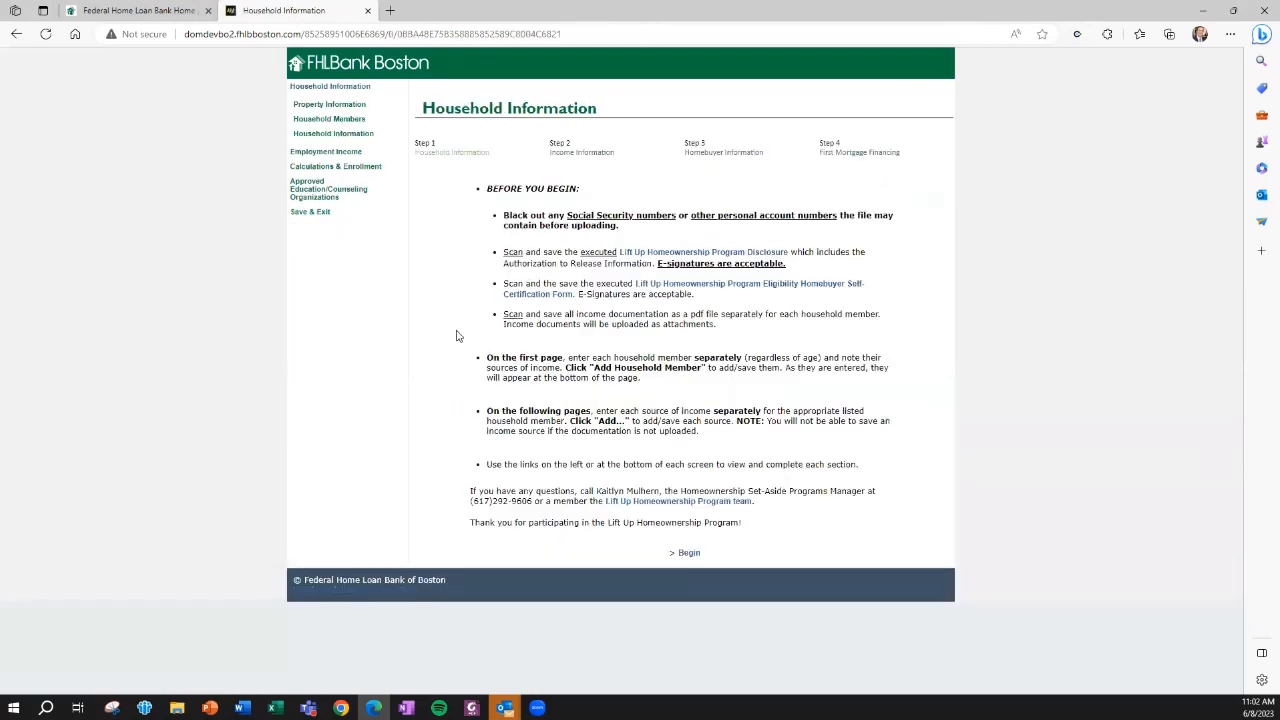
pyautogui.click(689, 554)
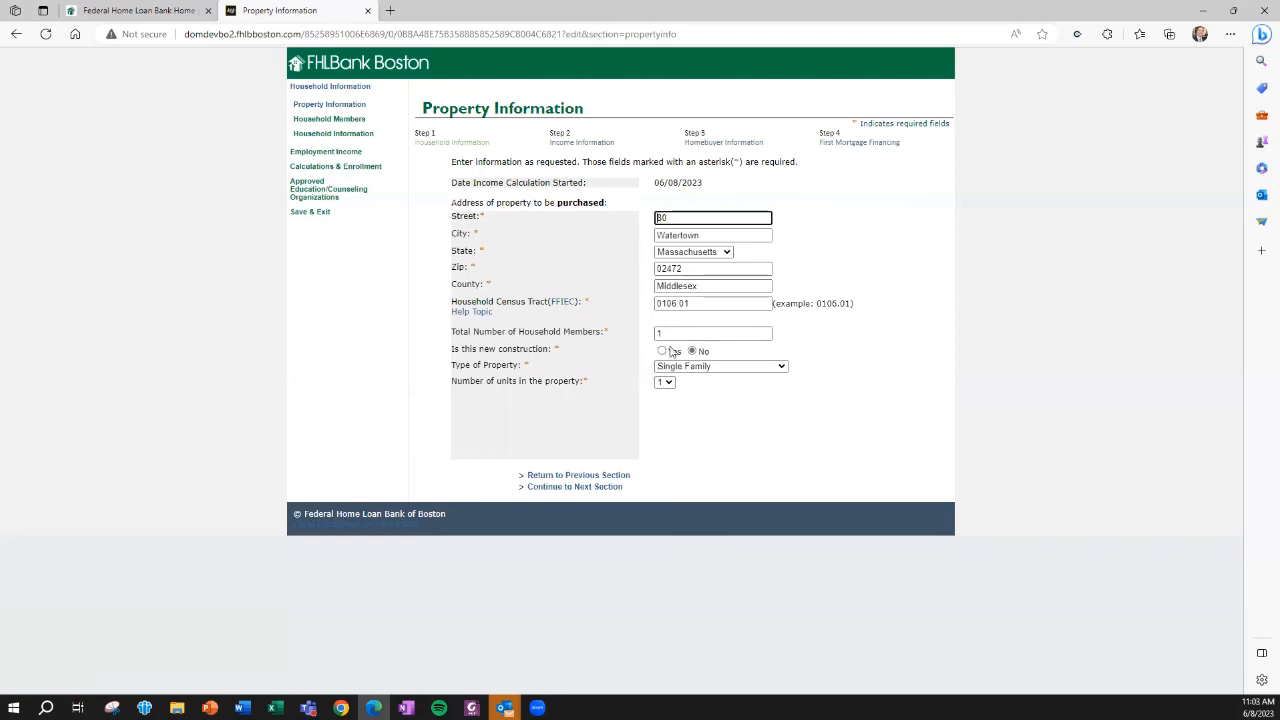
# Try the property type Condo (5+ unit project) and the unit-count choices, and restore the property to Single Family with 1 unit
pyautogui.click(700, 366)
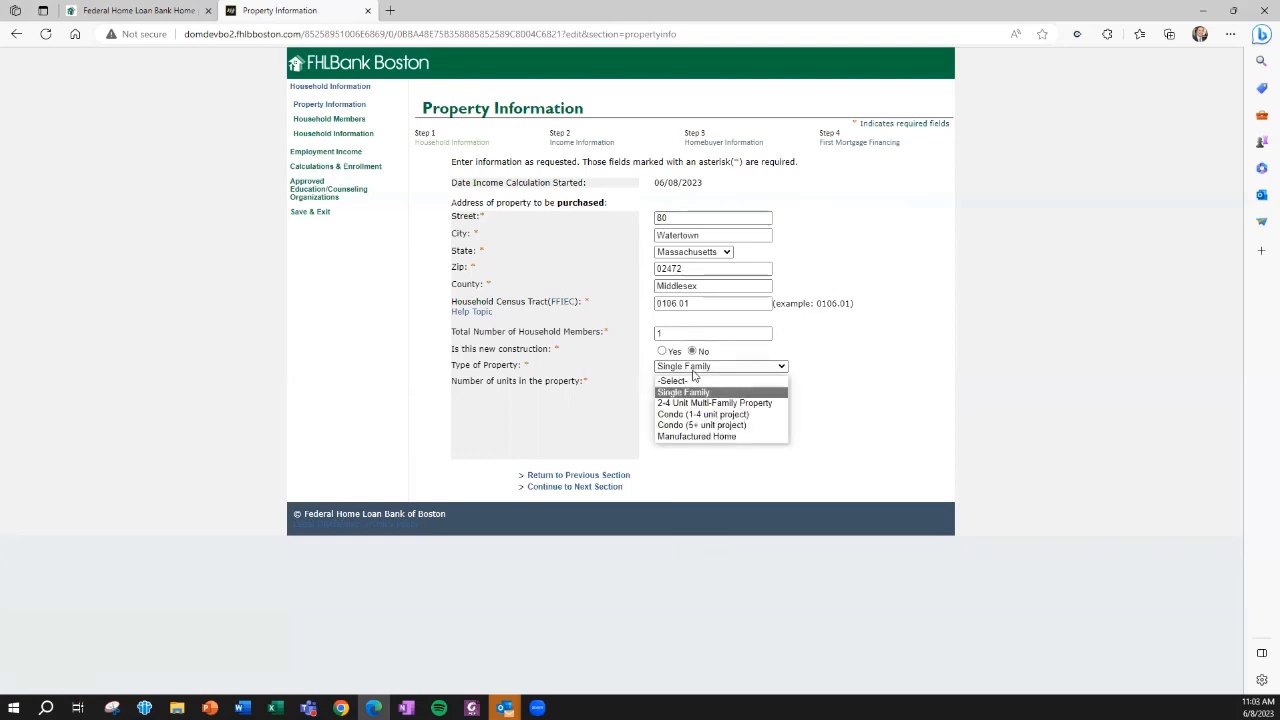
pyautogui.click(693, 426)
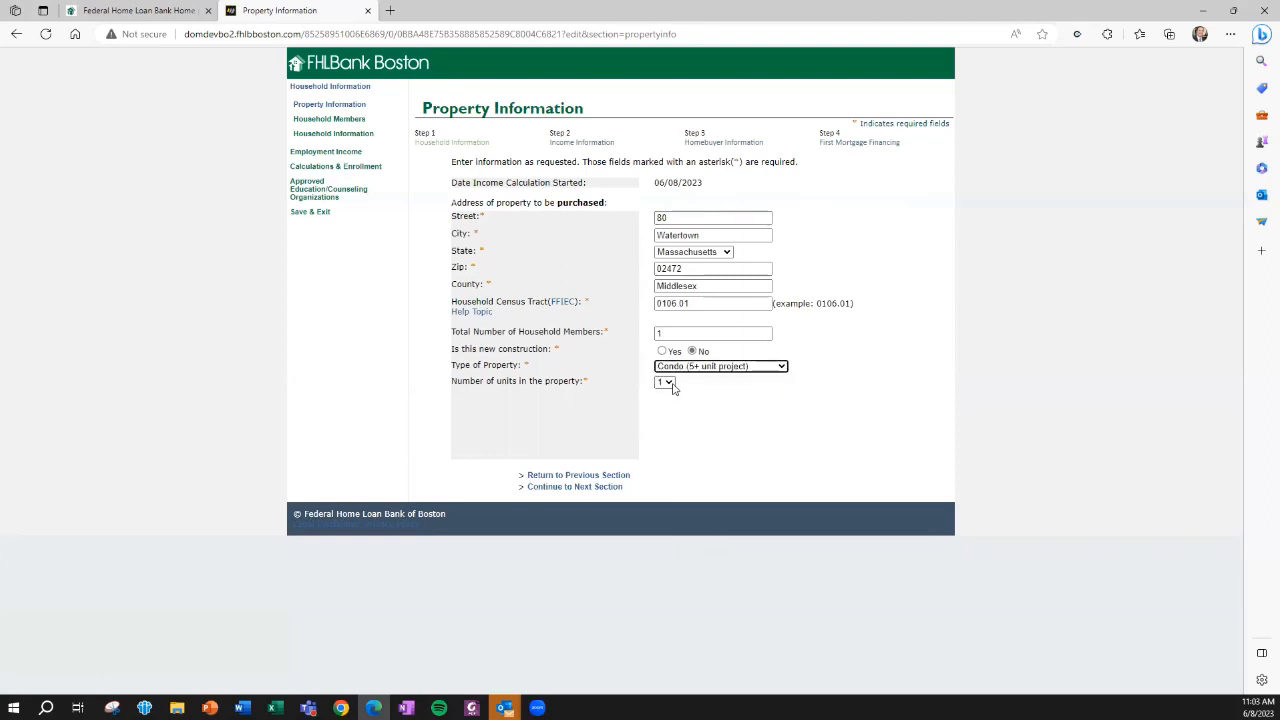
pyautogui.click(670, 384)
pyautogui.click(664, 411)
pyautogui.click(668, 386)
pyautogui.click(731, 403)
pyautogui.click(730, 368)
pyautogui.click(690, 392)
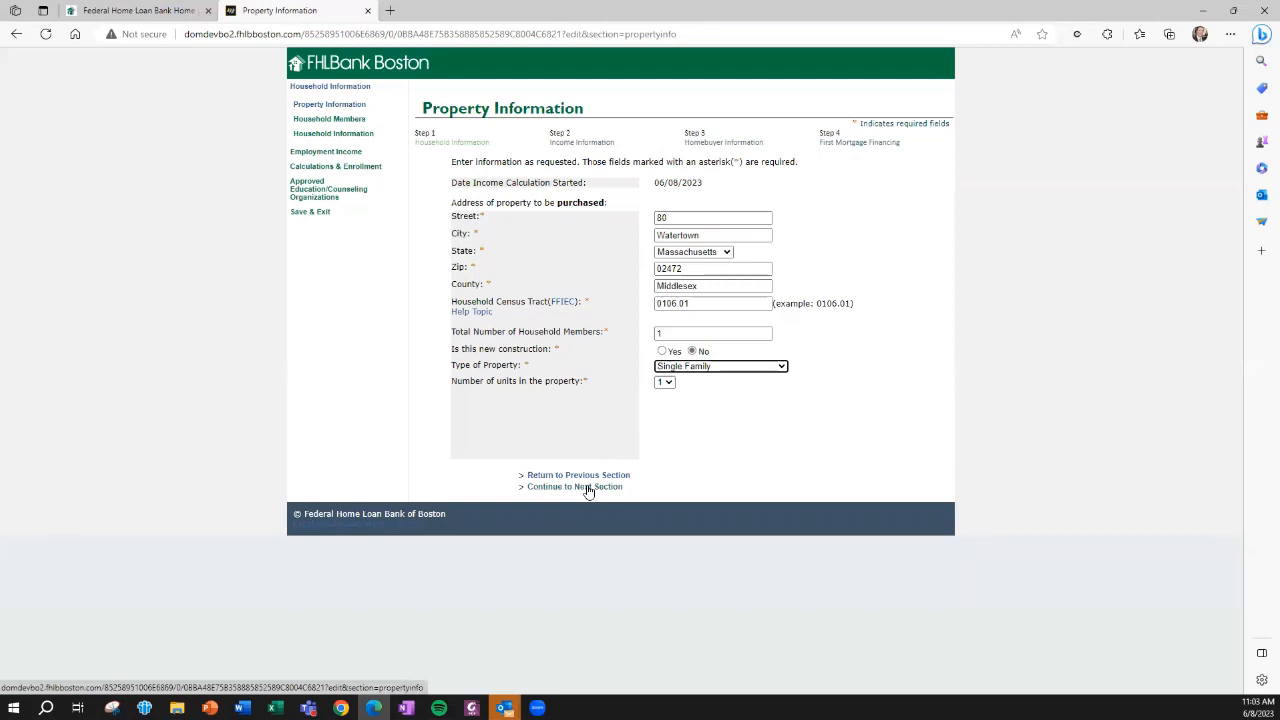
# Continue from Property Information to the Household Members section
pyautogui.click(588, 488)
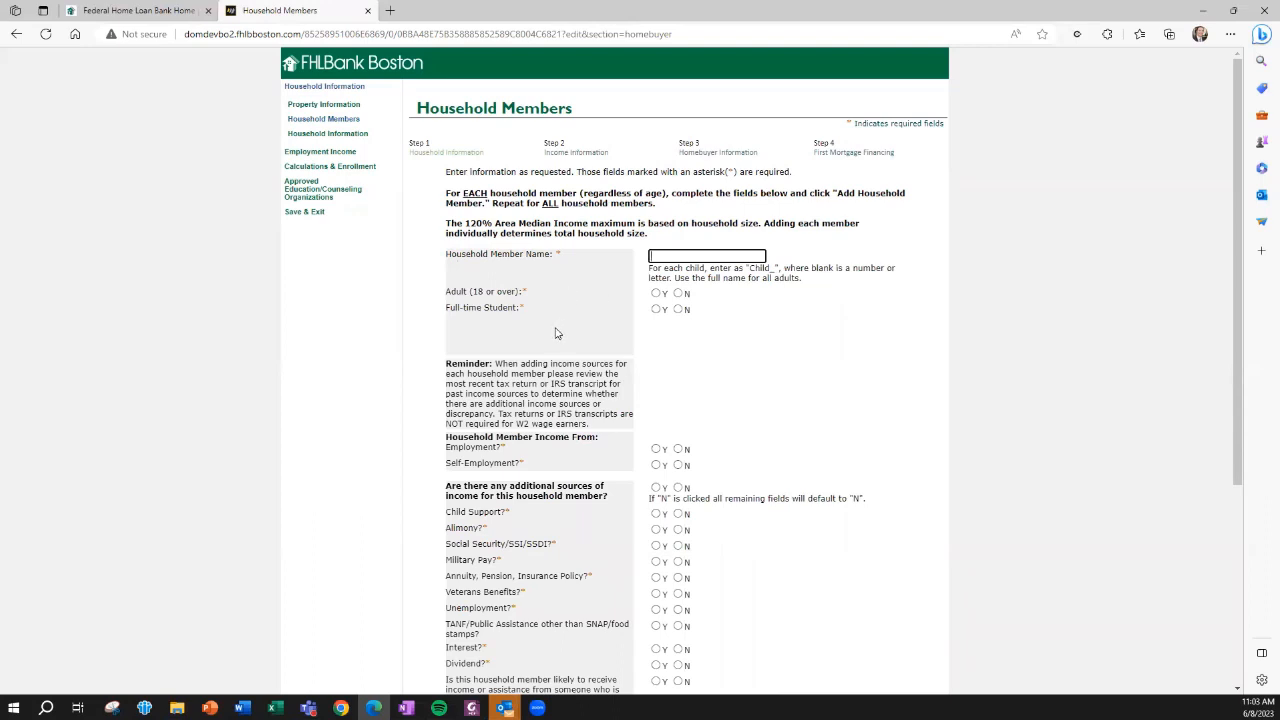
# Enter the household member's full name and mark them as an adult who is not a full-time student
pyautogui.click(679, 258)
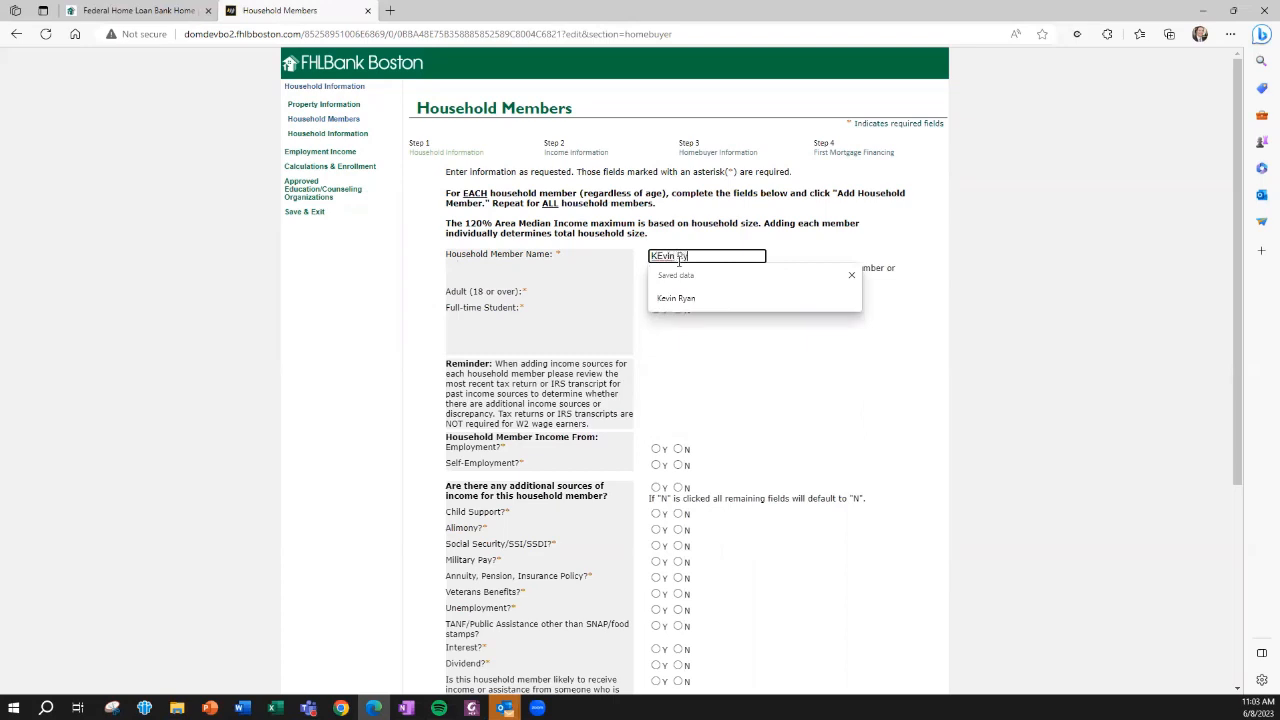
pyautogui.click(665, 298)
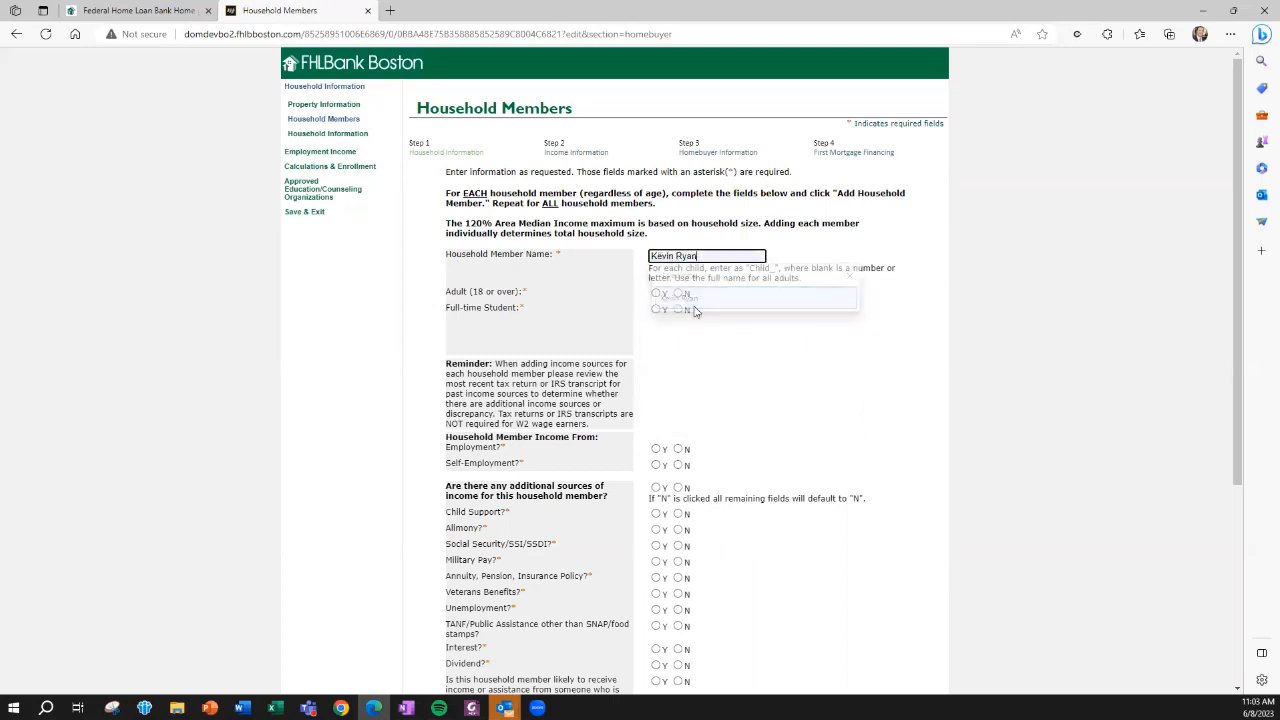
pyautogui.click(655, 293)
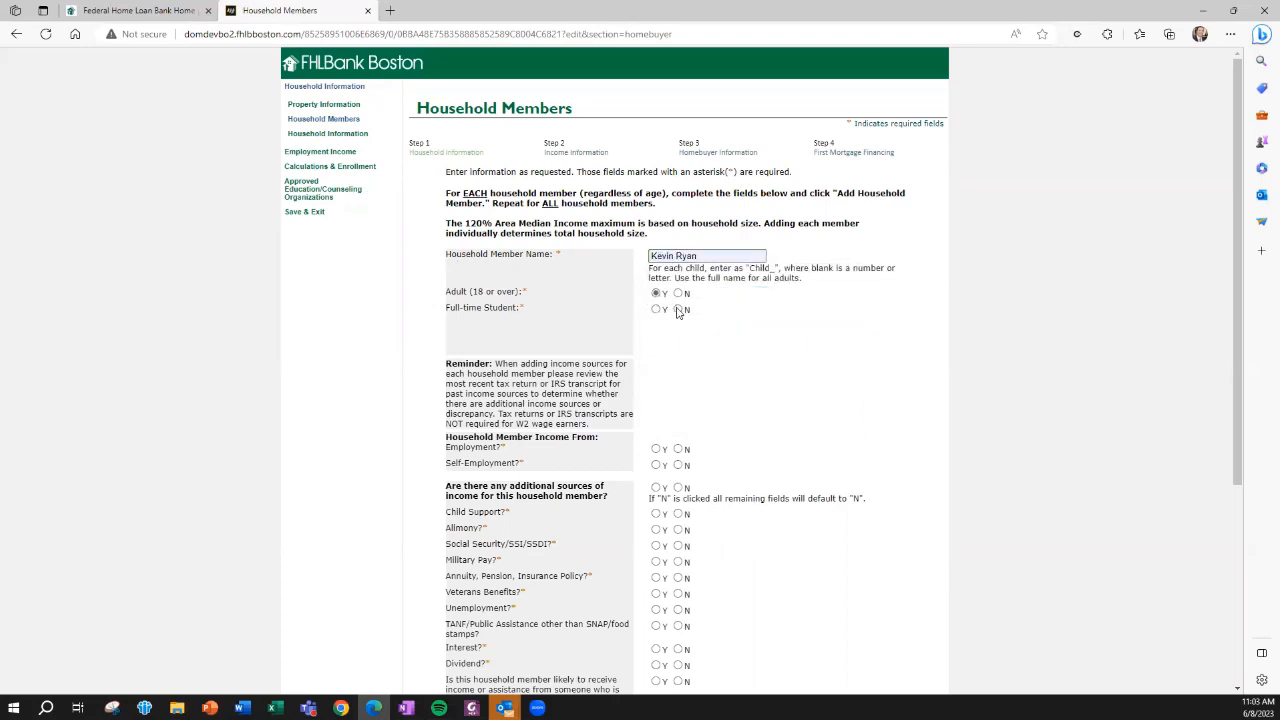
pyautogui.click(678, 309)
# Mark the member's income as employment with no self-employment or additional sources, and add the household member to the table
pyautogui.click(656, 449)
pyautogui.click(678, 465)
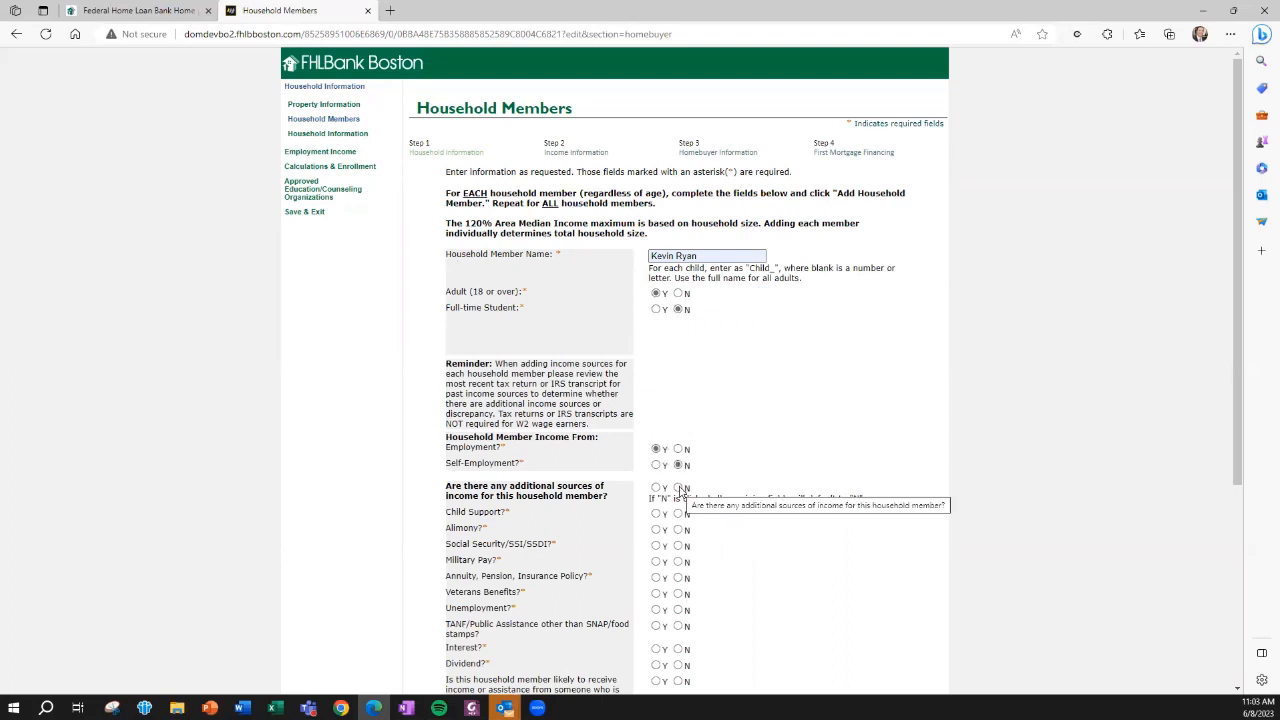
pyautogui.click(679, 488)
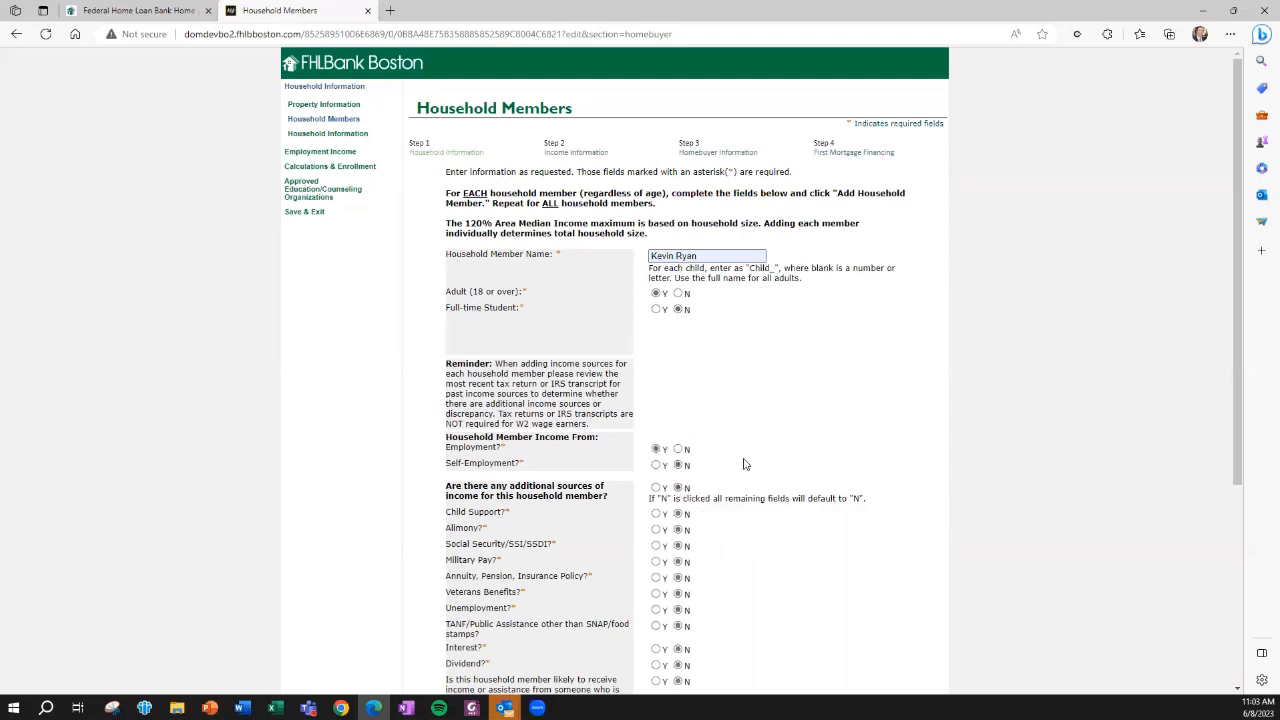
pyautogui.scroll(-3, 743, 464)
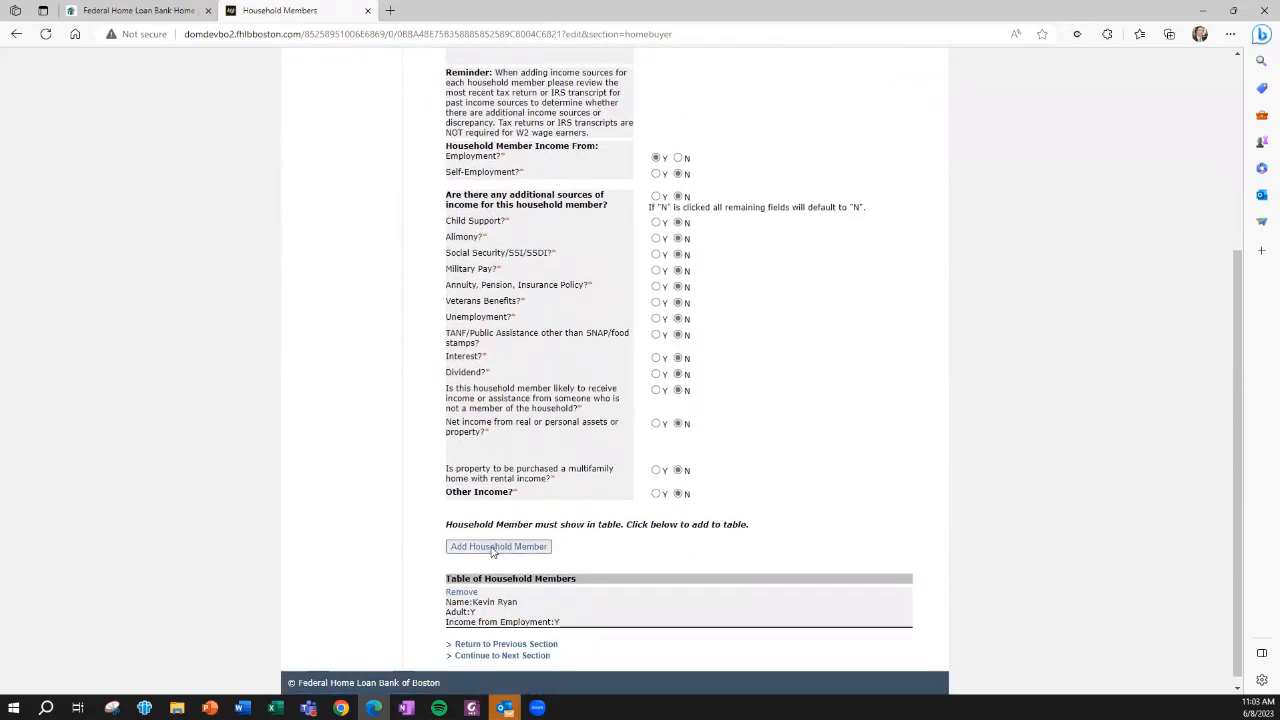
pyautogui.click(497, 547)
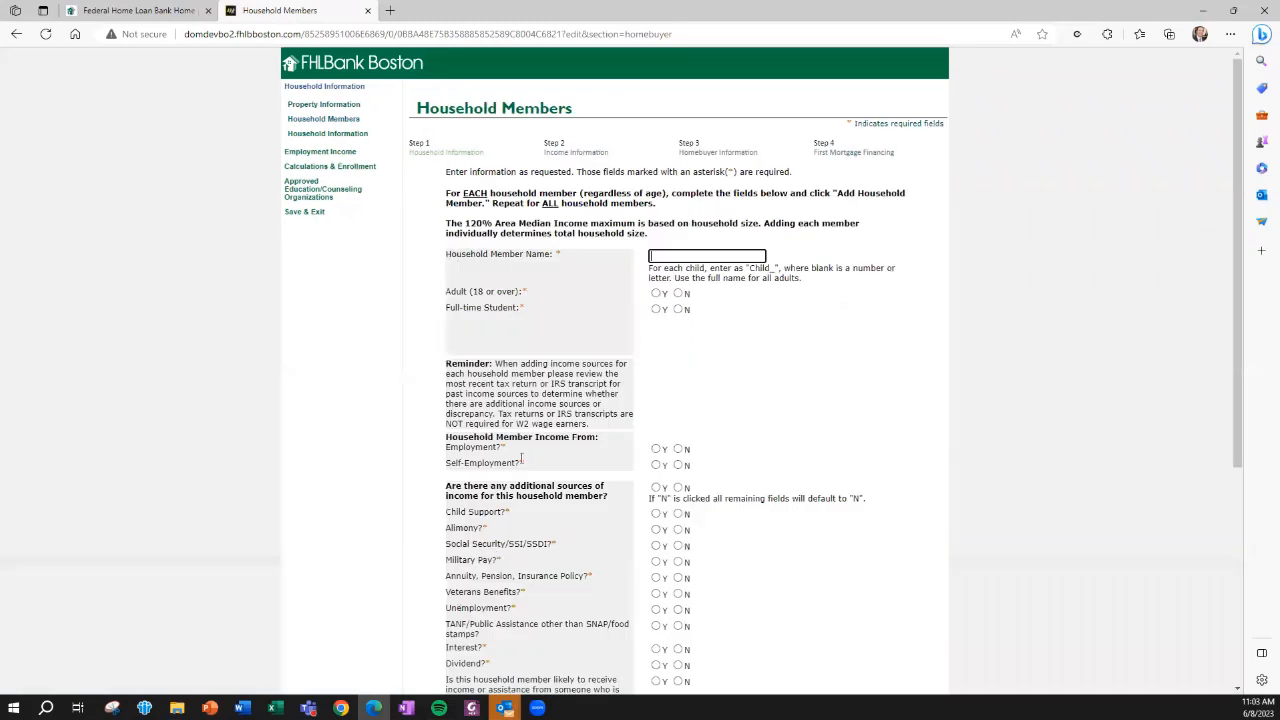
# Remove the second, duplicate entry from the table of household members
pyautogui.scroll(-1, 520, 462)
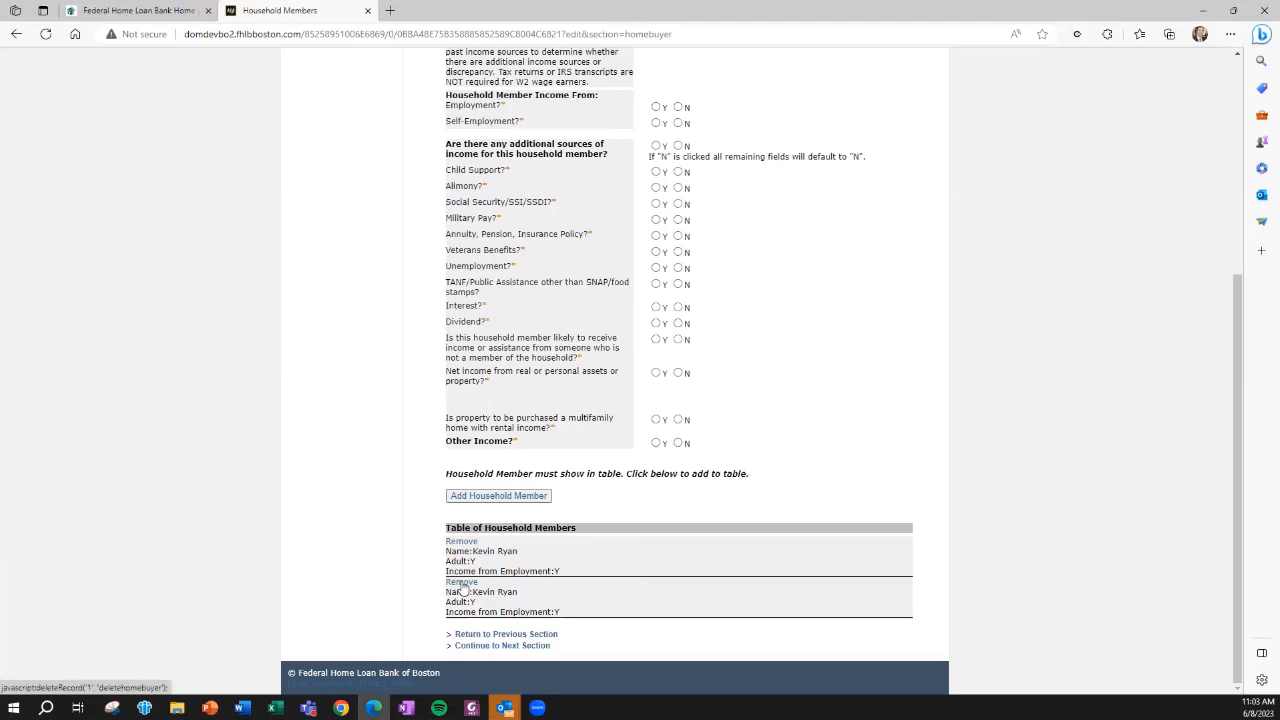
pyautogui.click(462, 583)
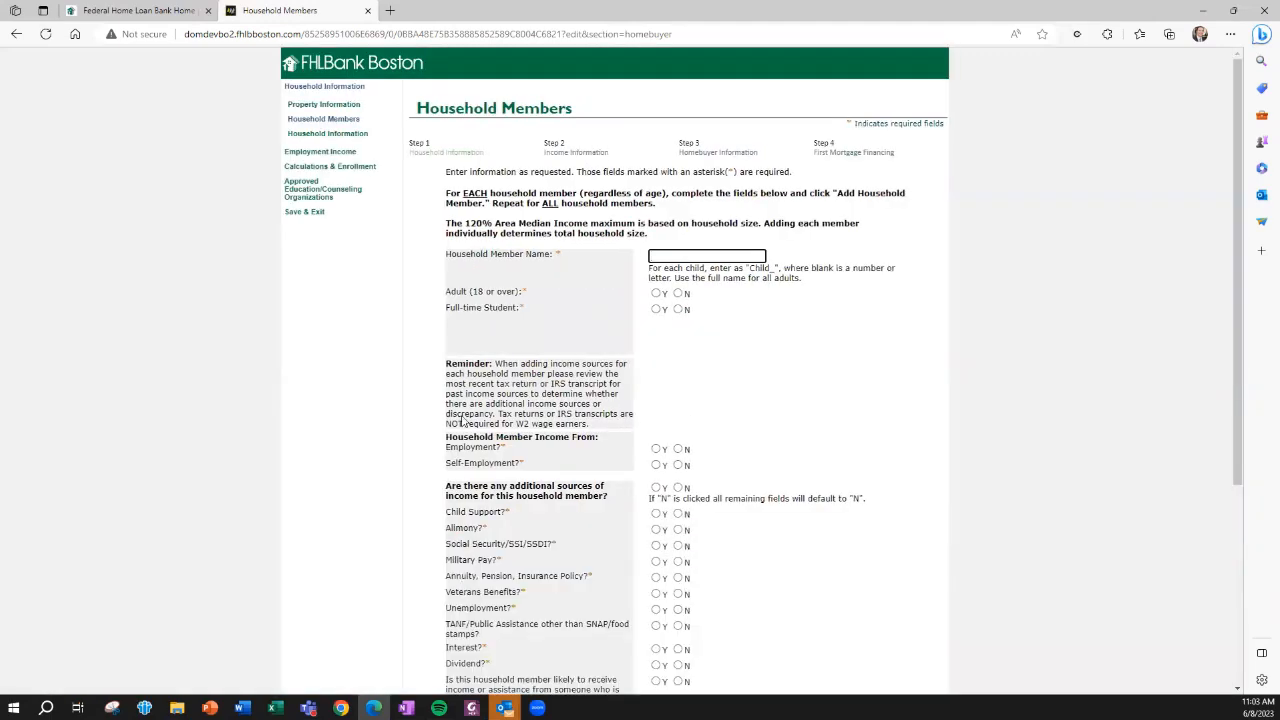
# Continue through the Household Members and Household Information sections to the Employment Type section
pyautogui.scroll(-3, 462, 345)
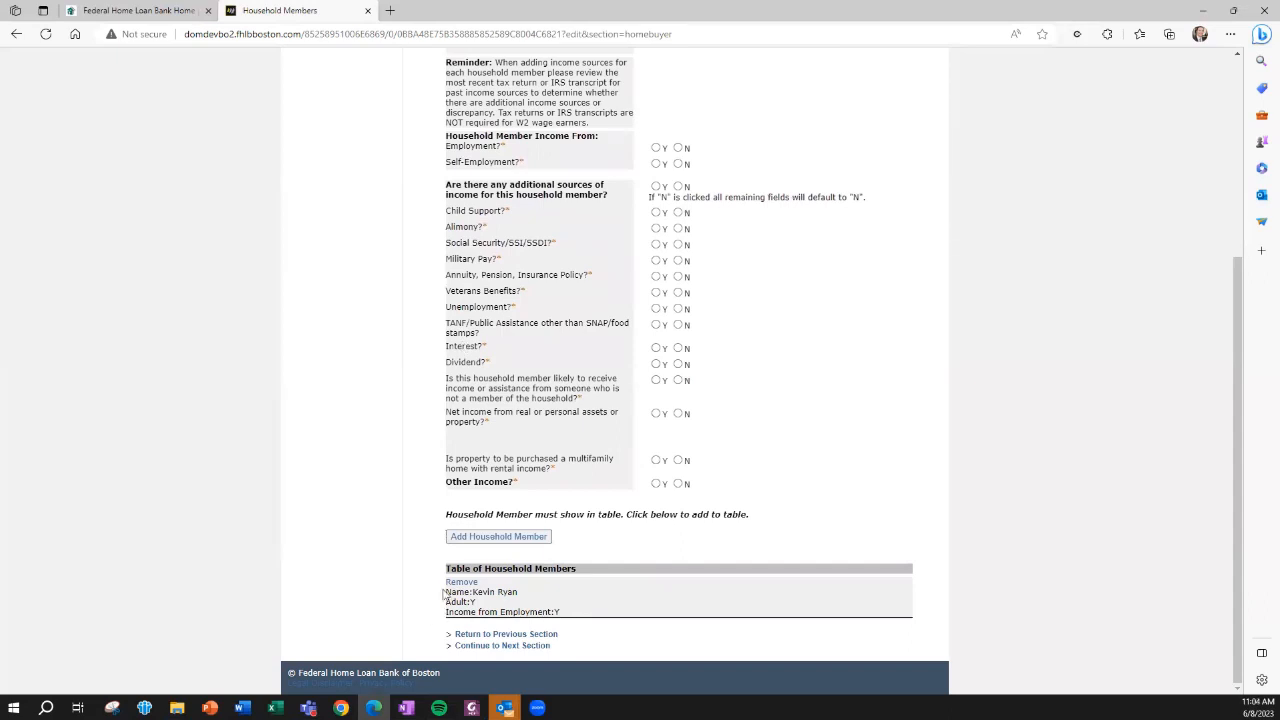
pyautogui.click(484, 646)
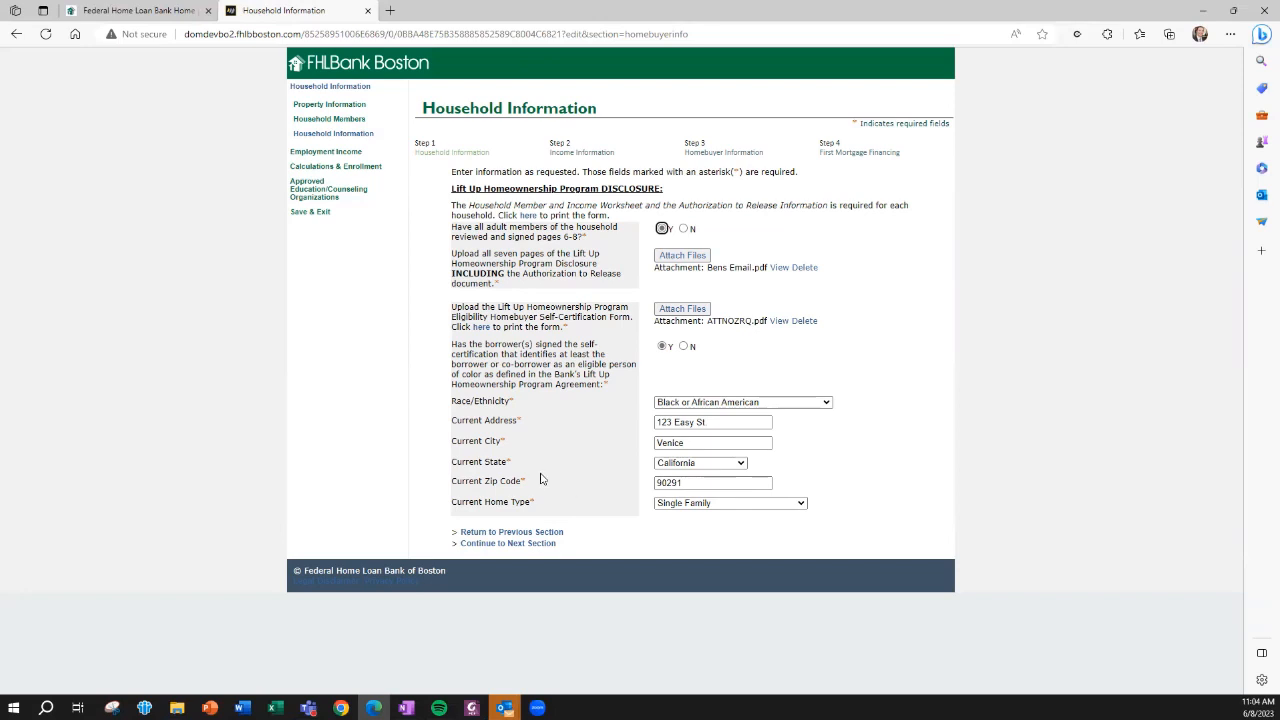
pyautogui.click(503, 545)
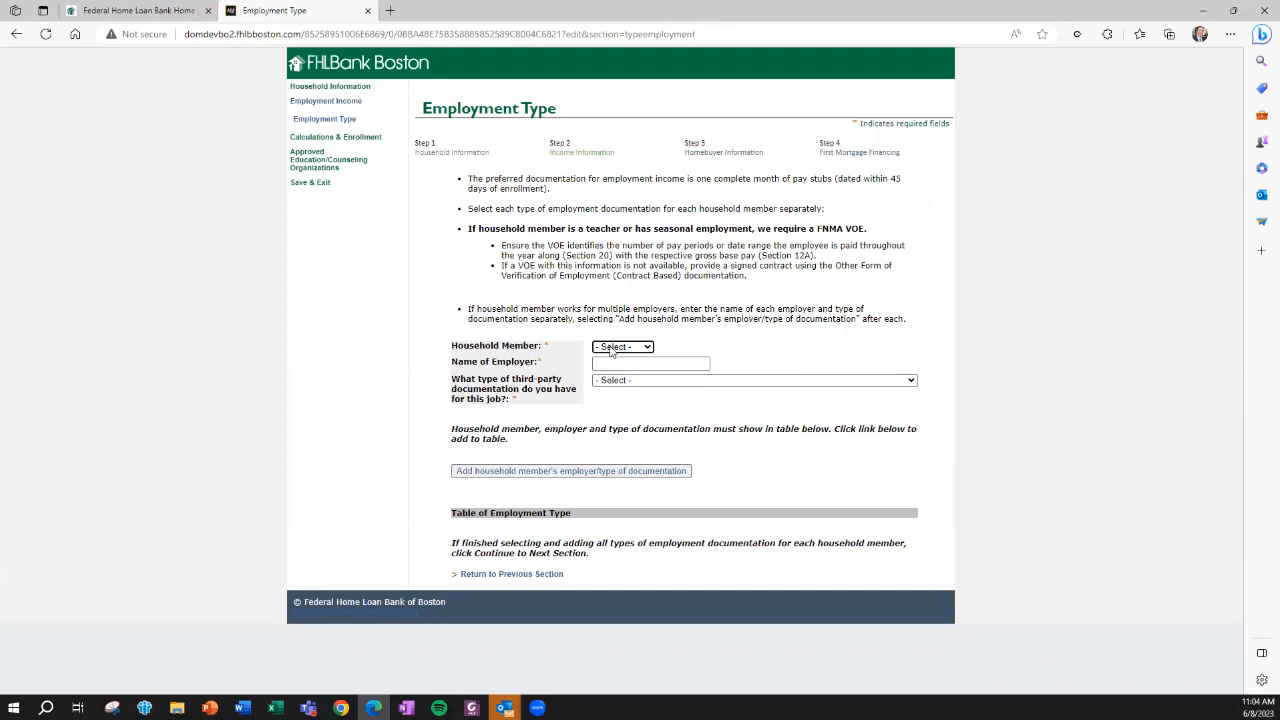
# Add the household member's employer ABCD with documentation type Other Form of Verification of Employment (Contract Based)
pyautogui.click(611, 350)
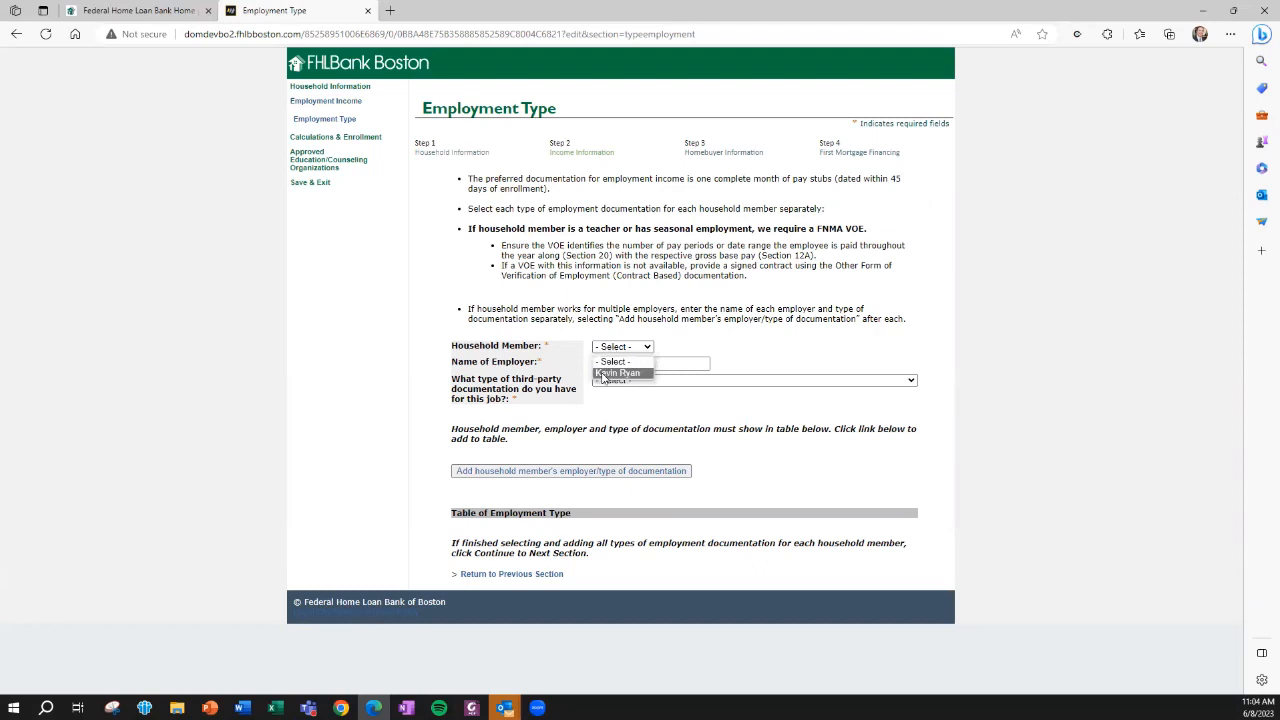
pyautogui.click(604, 374)
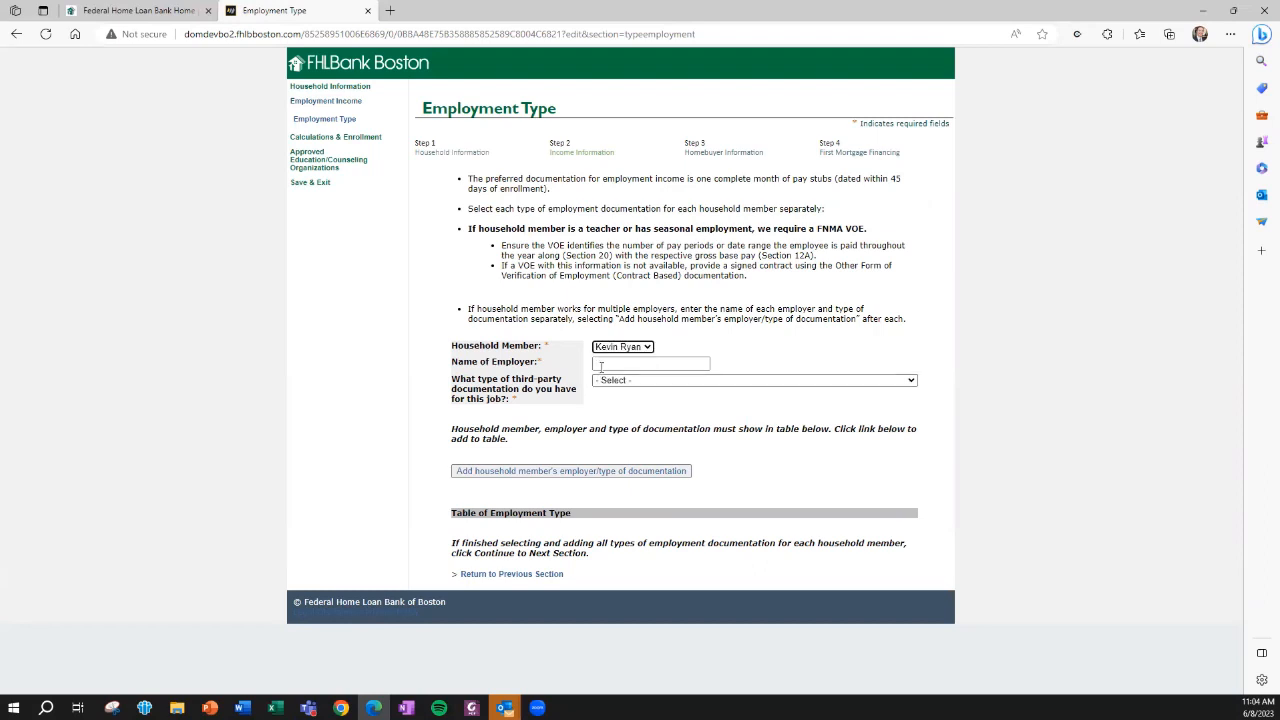
pyautogui.click(610, 365)
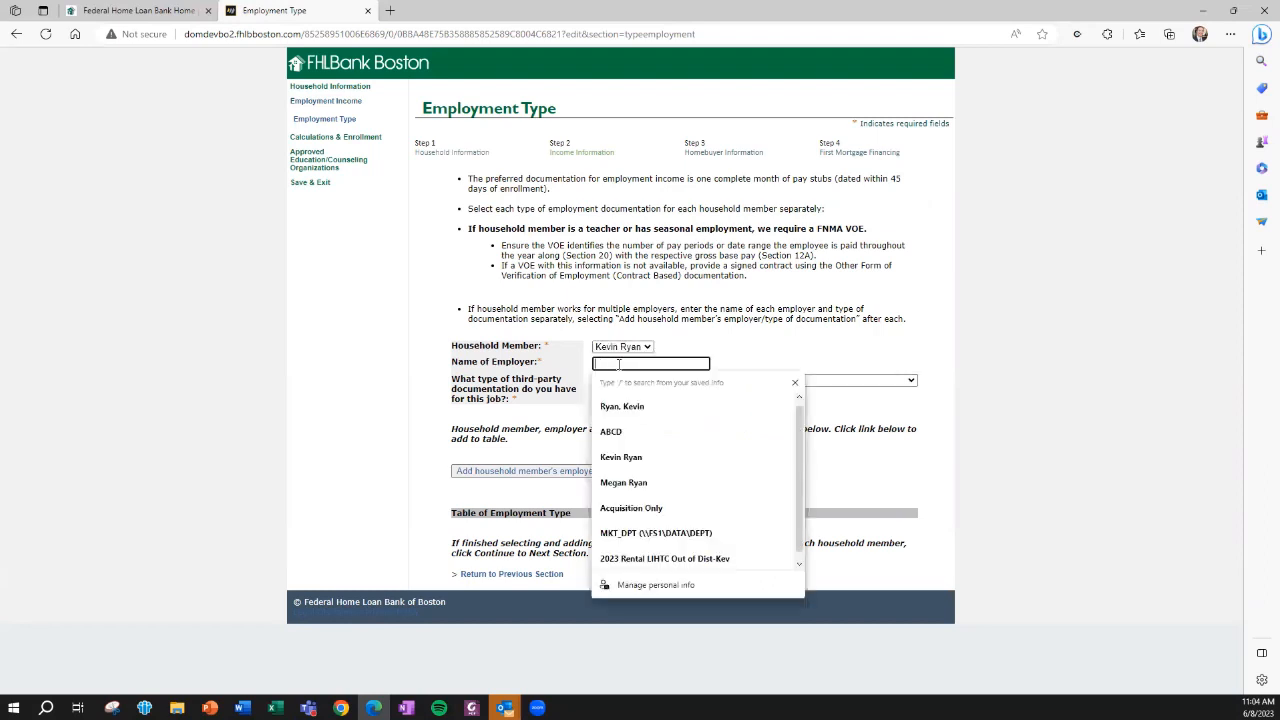
pyautogui.click(617, 433)
pyautogui.click(614, 381)
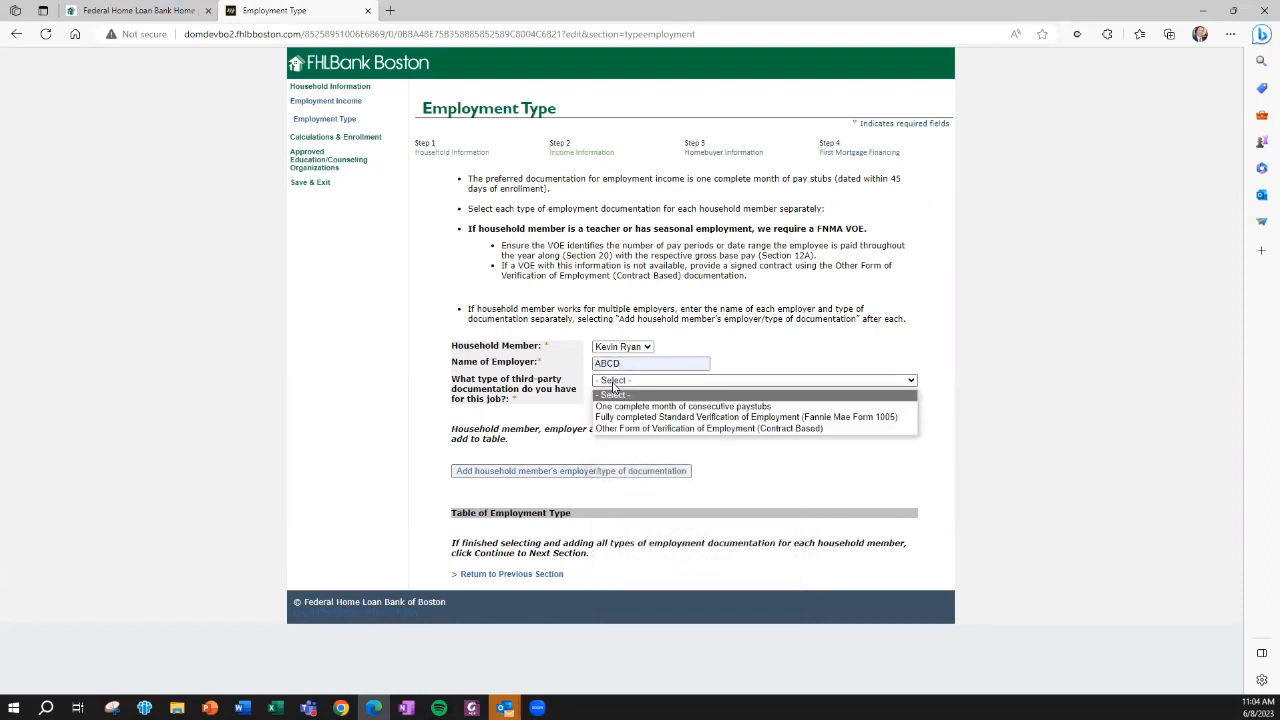
pyautogui.click(623, 430)
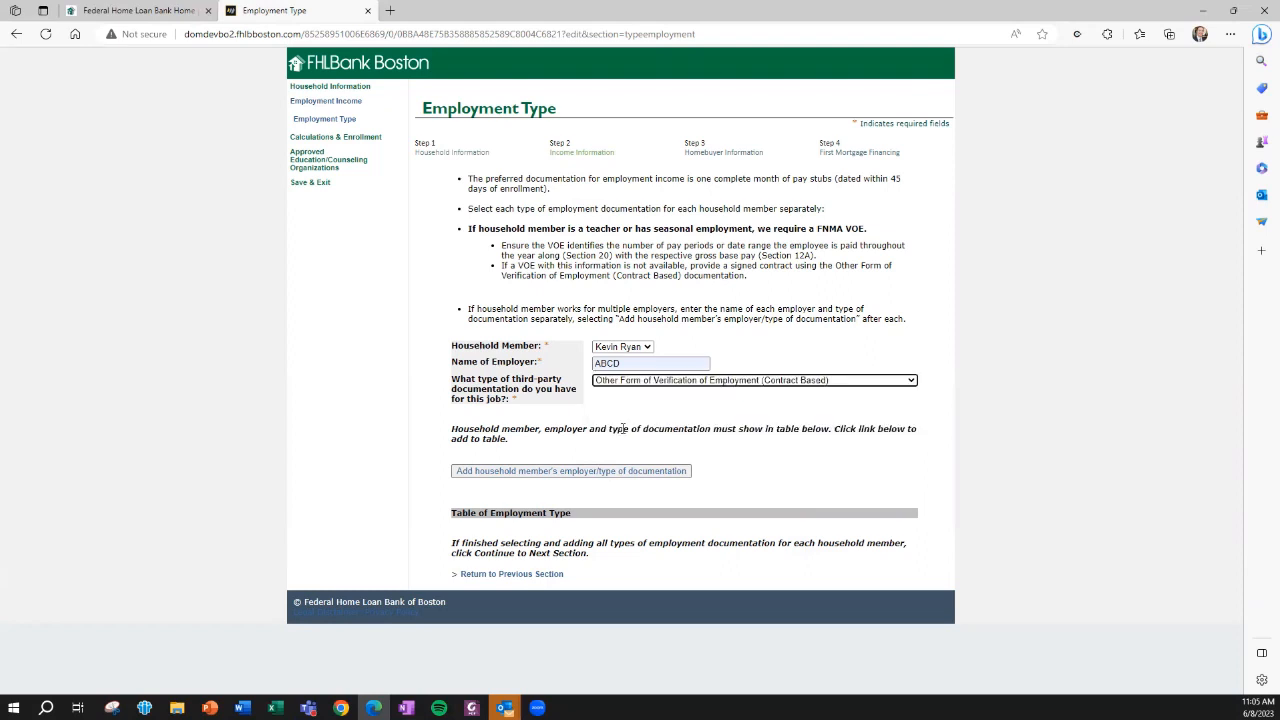
pyautogui.click(552, 472)
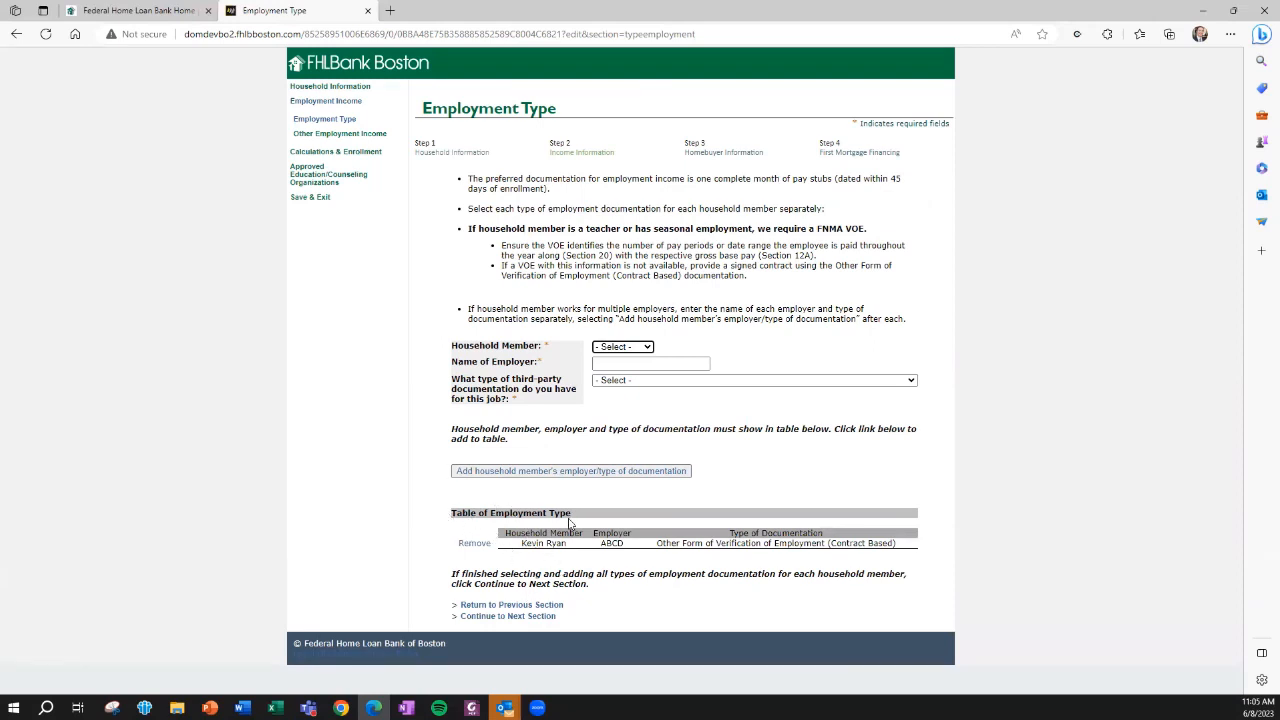
pyautogui.click(617, 347)
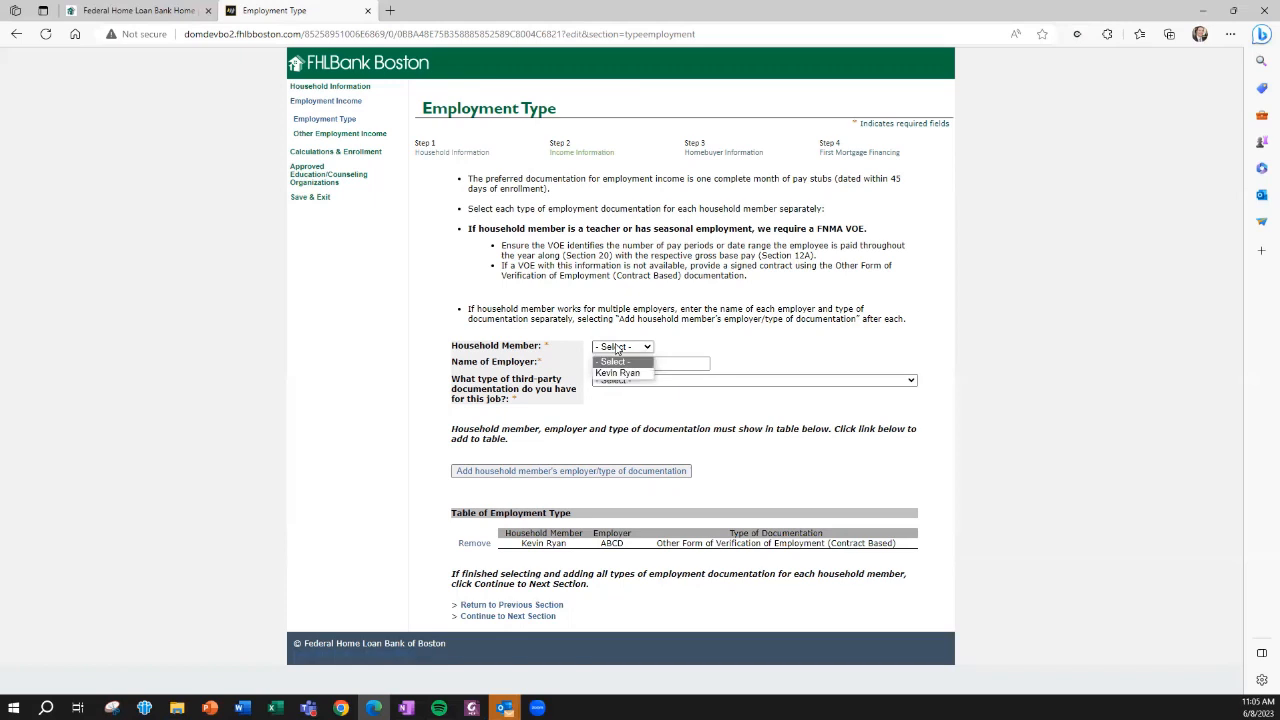
pyautogui.click(679, 337)
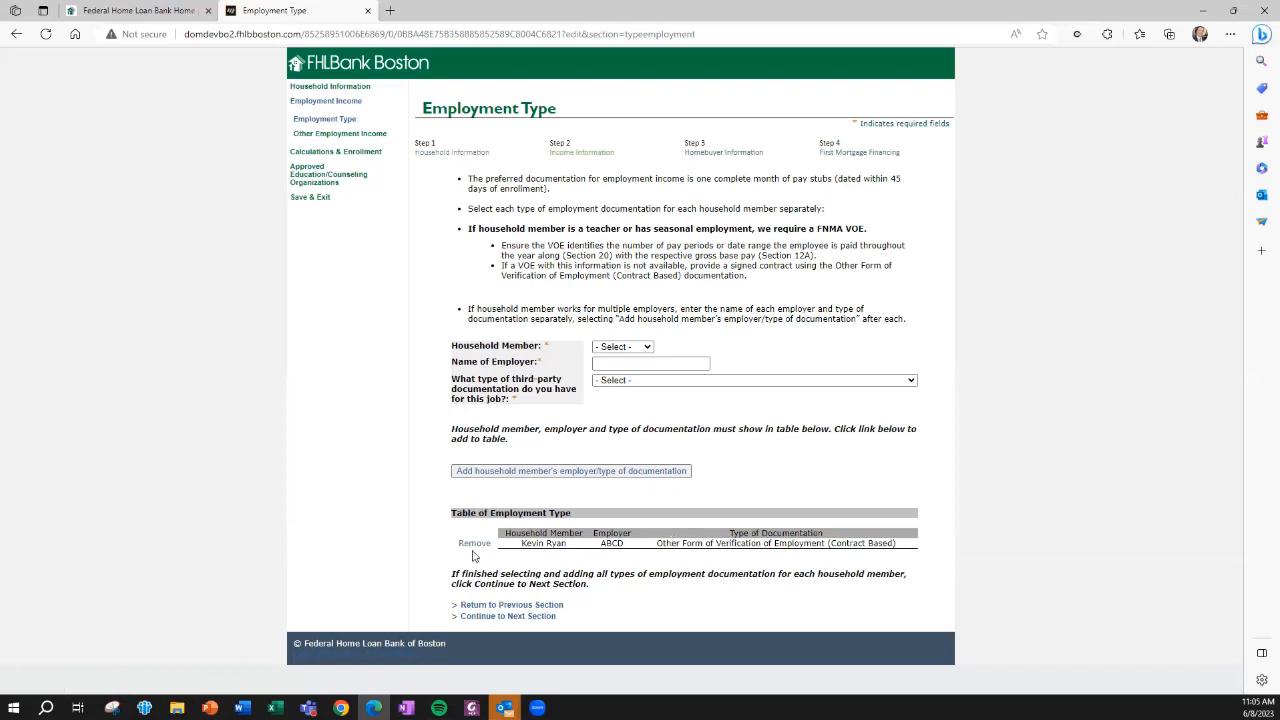
# Continue to Other Employment Income and enter the household member's income as $80,000.00 with an annual (x 1) pay period
pyautogui.click(490, 619)
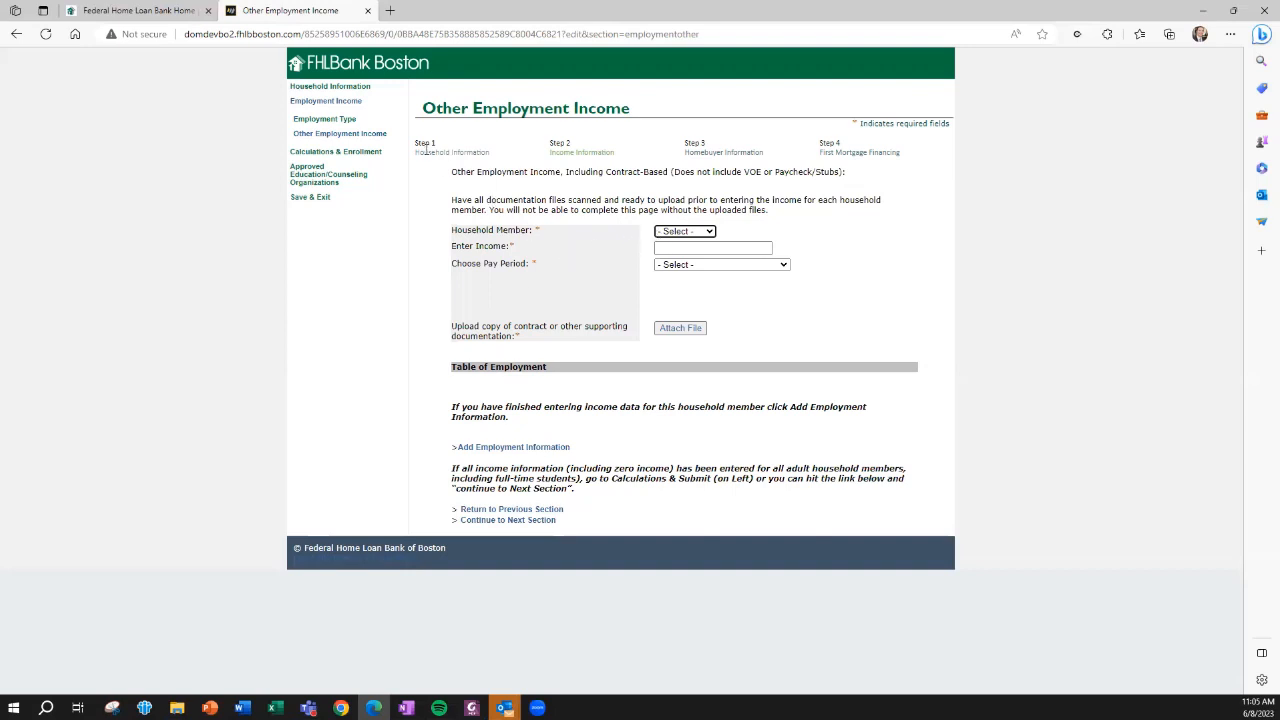
pyautogui.moveTo(426, 101); pyautogui.dragTo(635, 100)
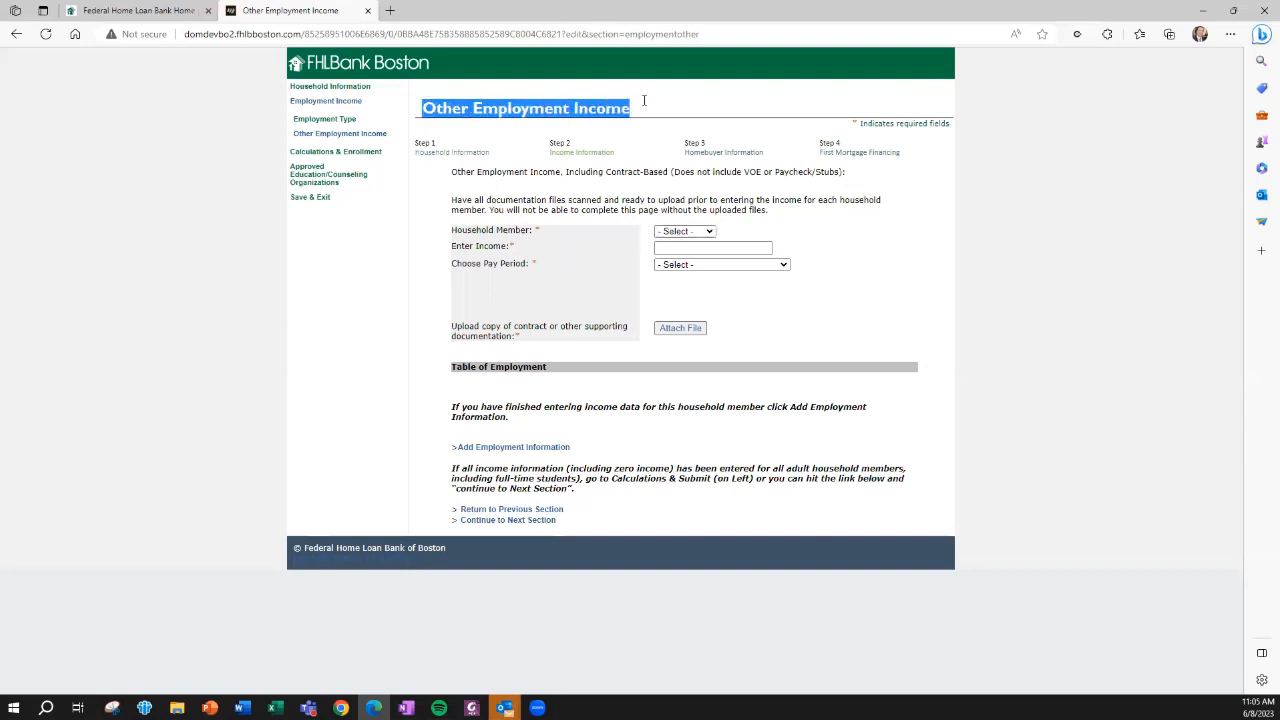
pyautogui.click(680, 232)
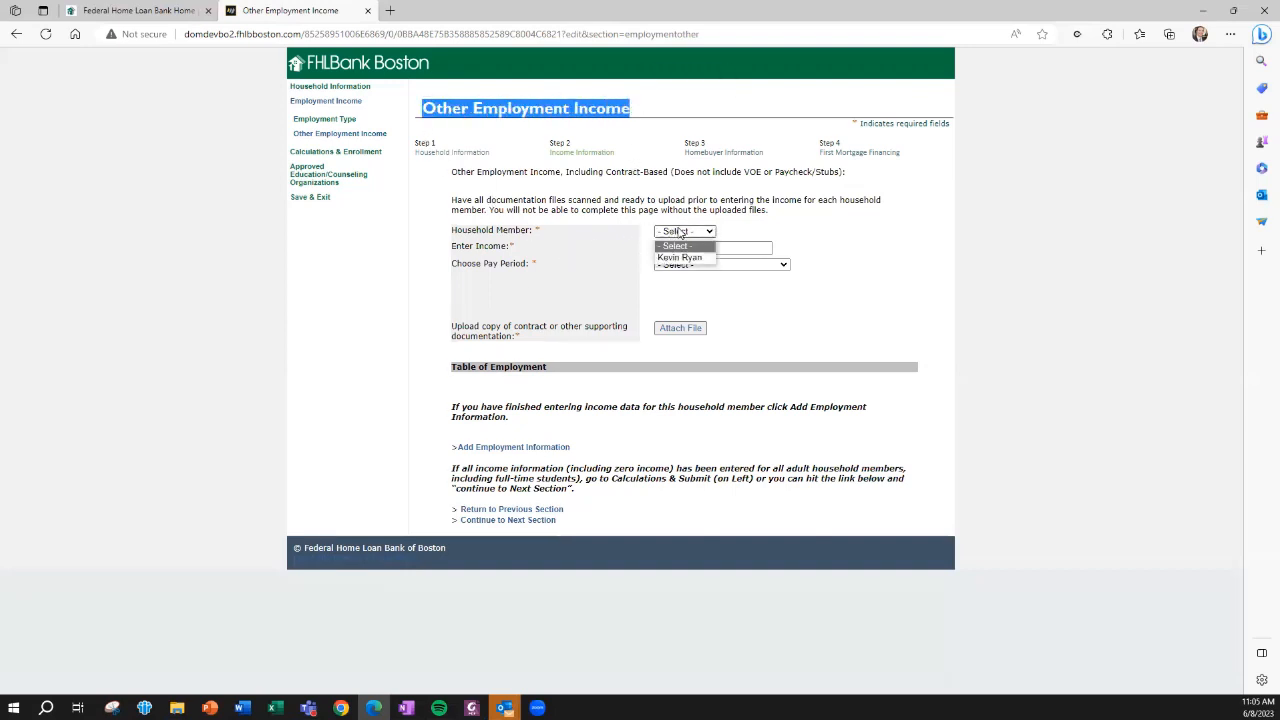
pyautogui.click(679, 258)
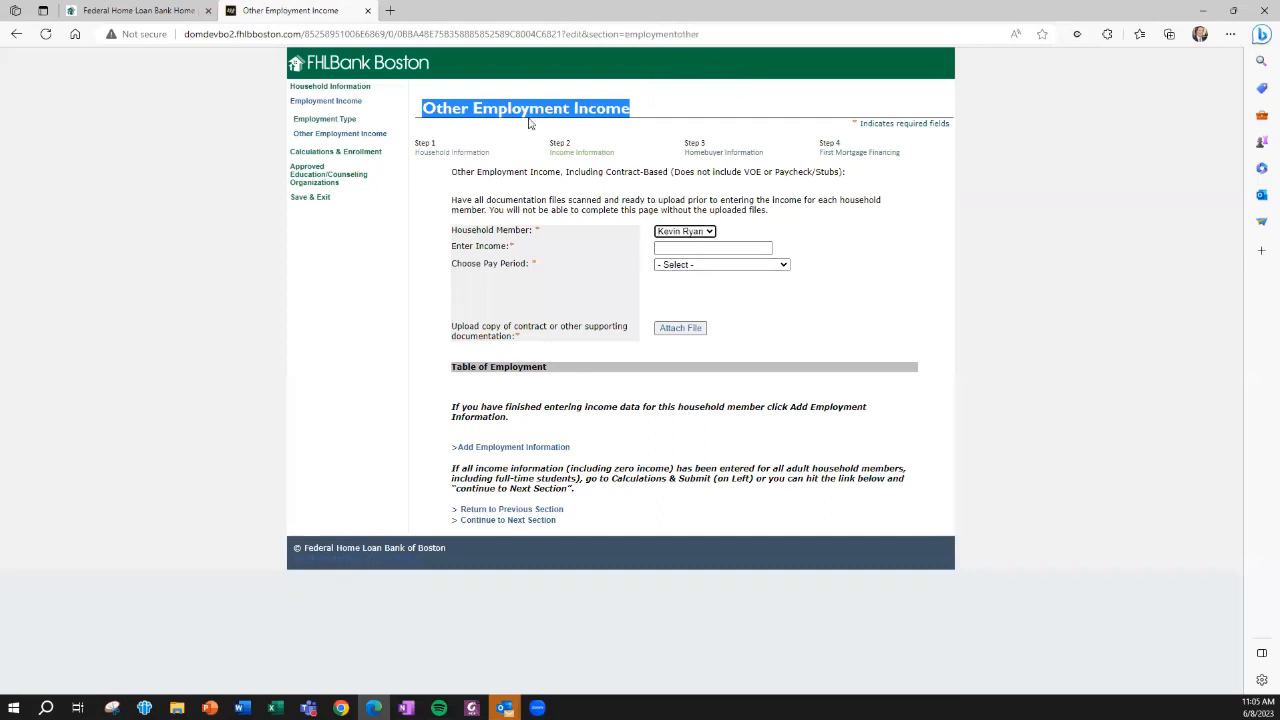
pyautogui.click(662, 248)
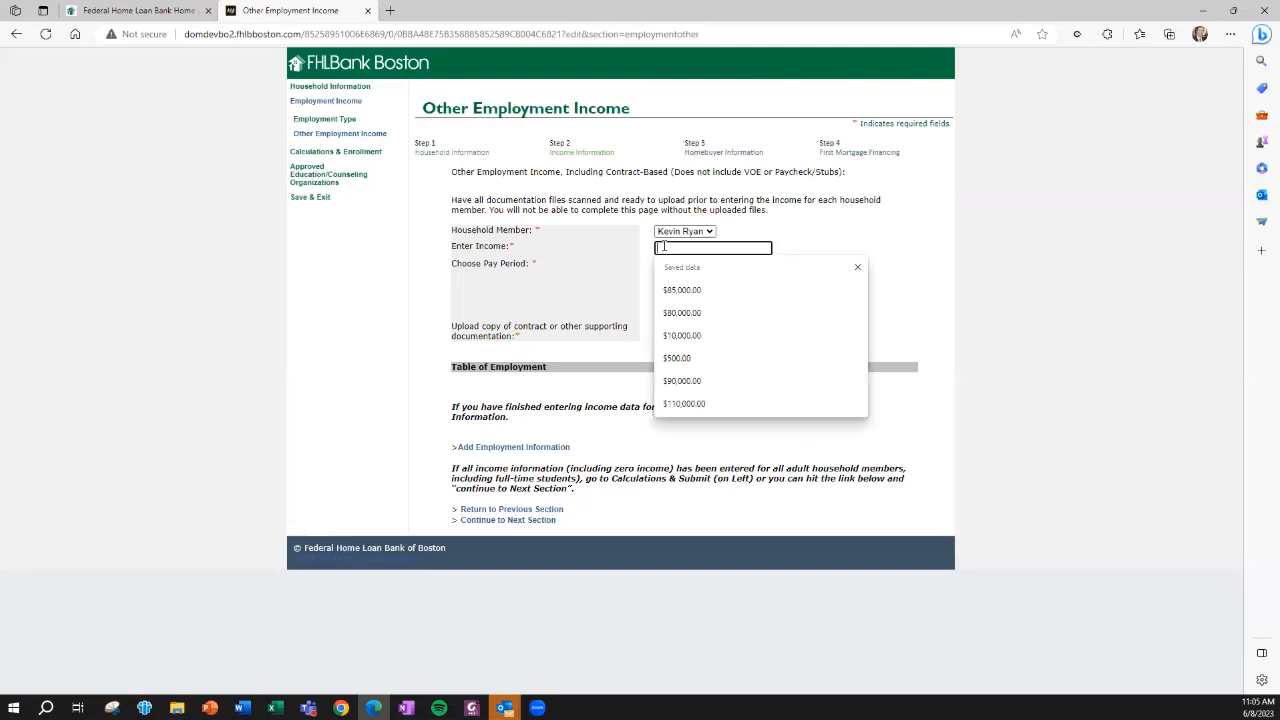
pyautogui.click(670, 312)
pyautogui.click(676, 266)
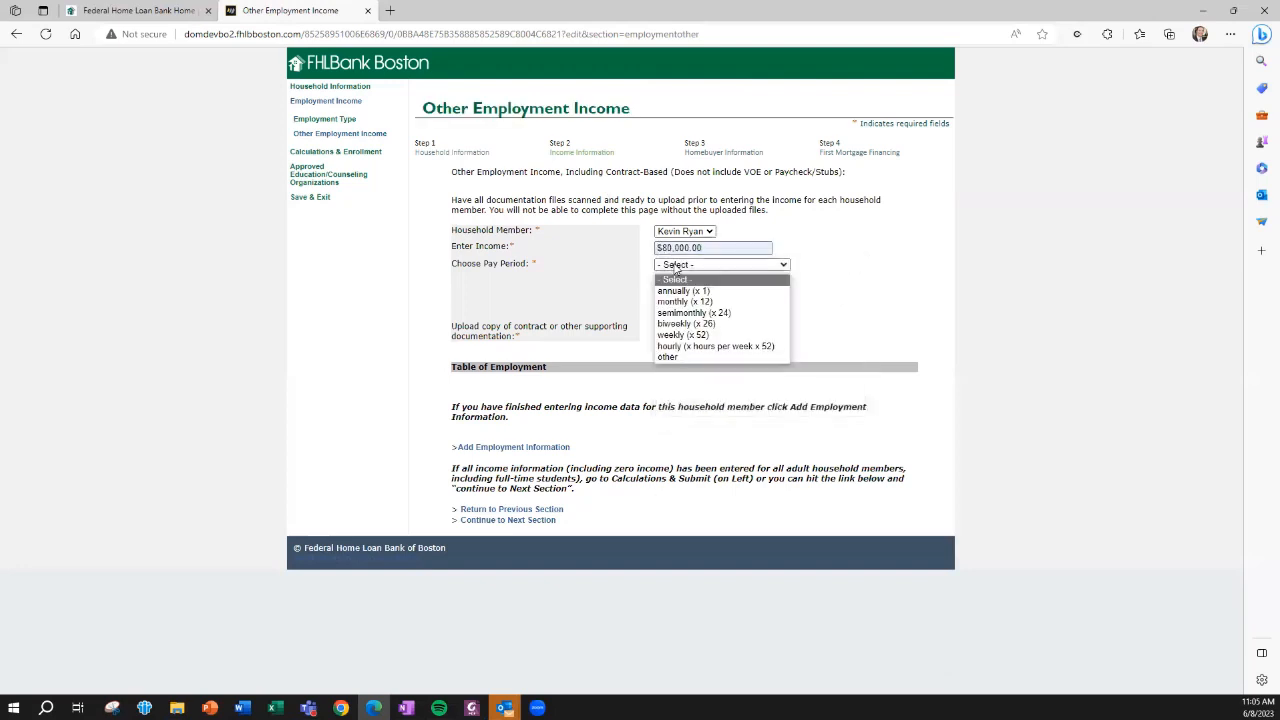
pyautogui.click(672, 287)
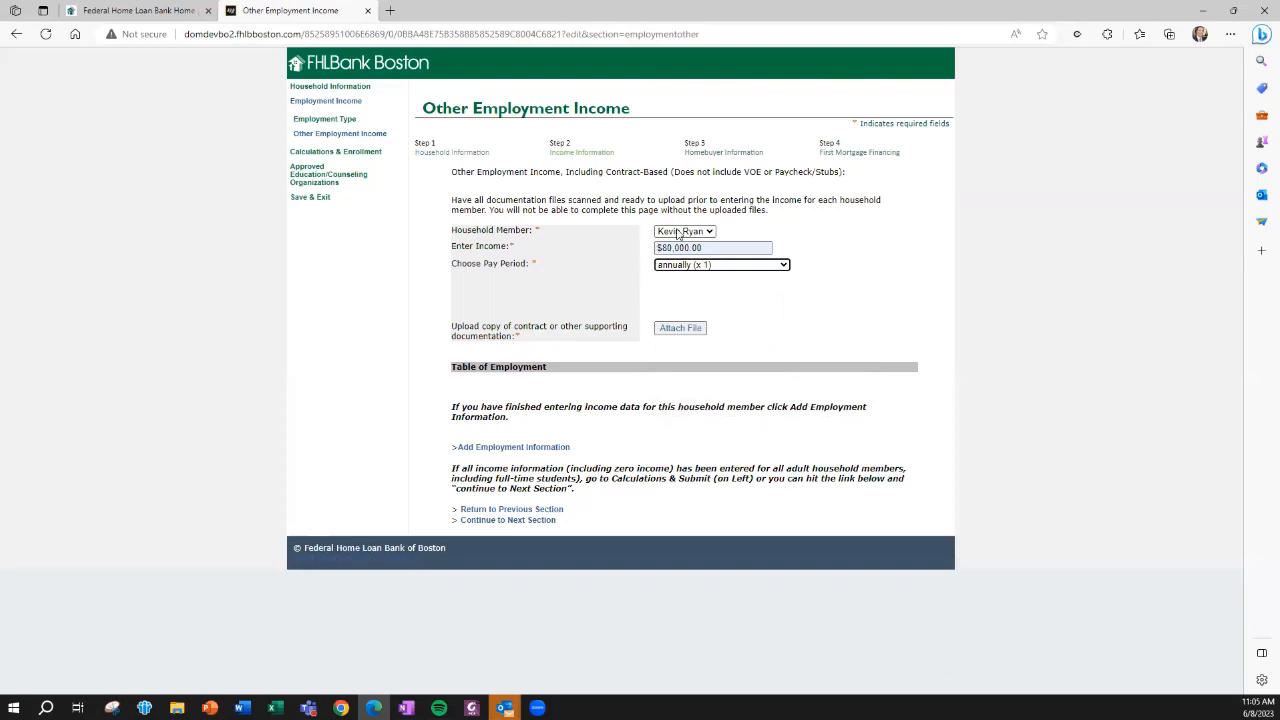
# Upload Bens Email.pdf as the contract or supporting documentation and add the employment information to the table
pyautogui.click(689, 328)
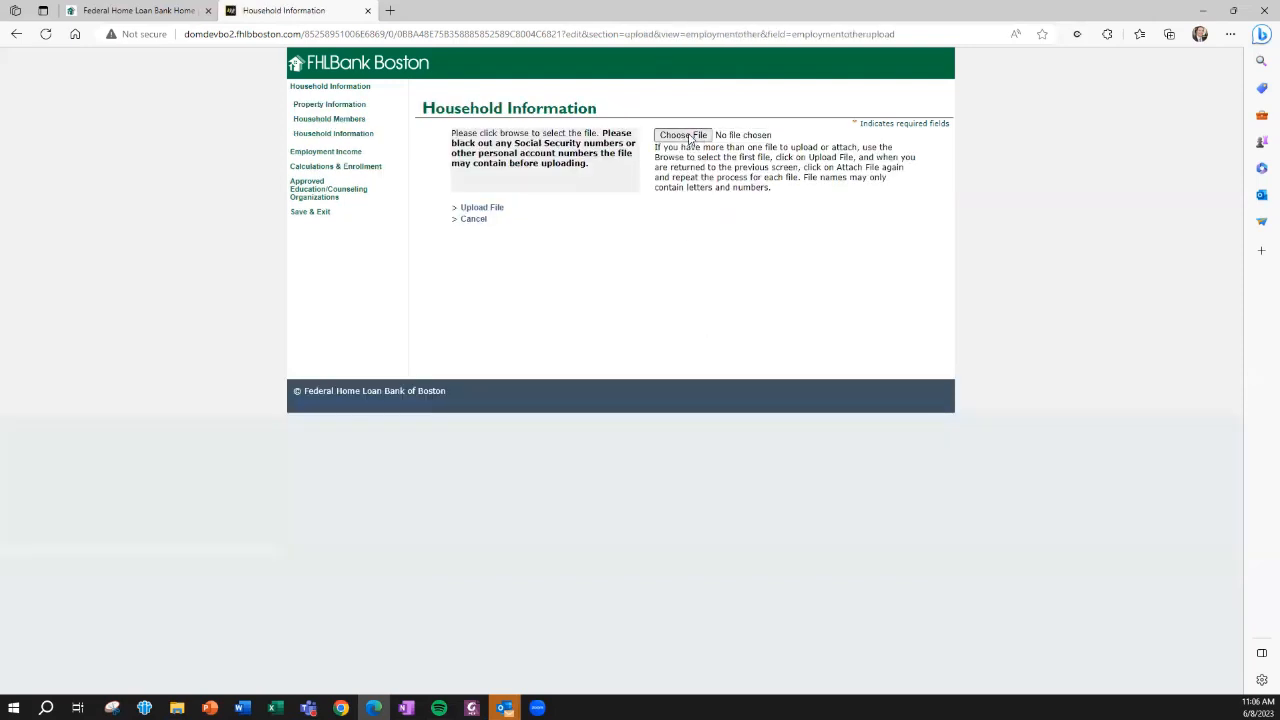
pyautogui.click(689, 139)
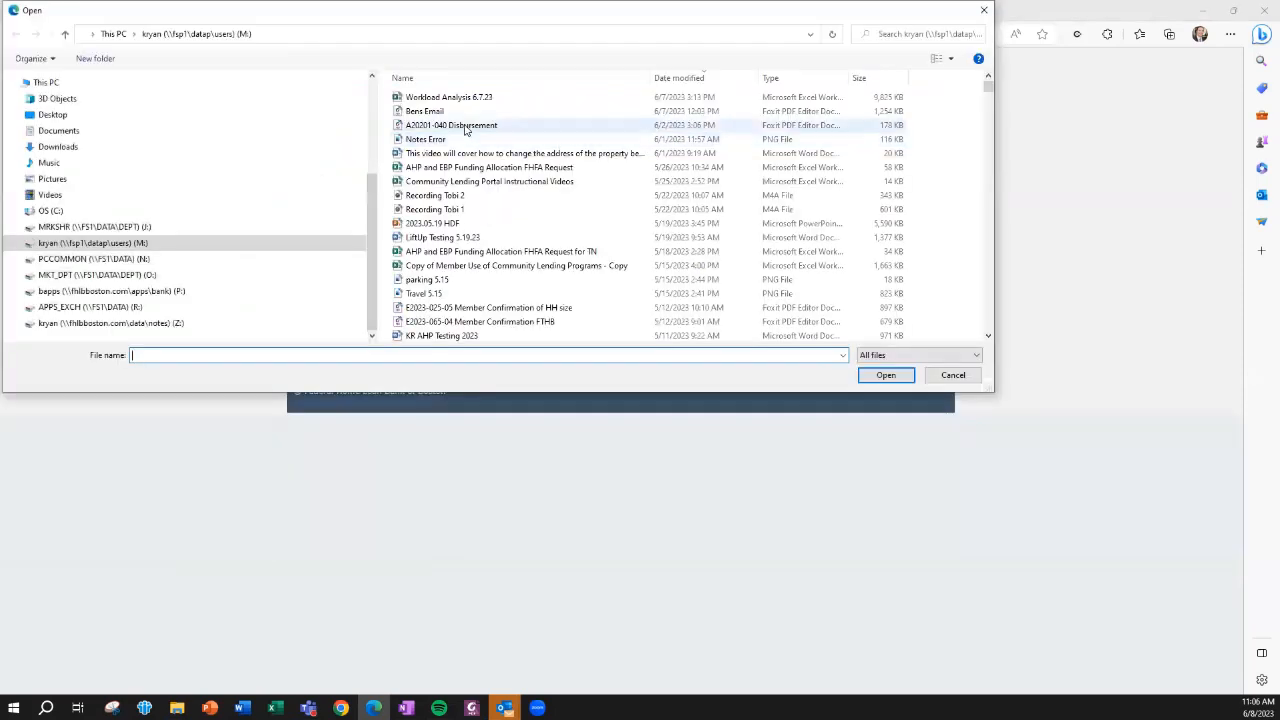
pyautogui.click(428, 111)
pyautogui.click(882, 375)
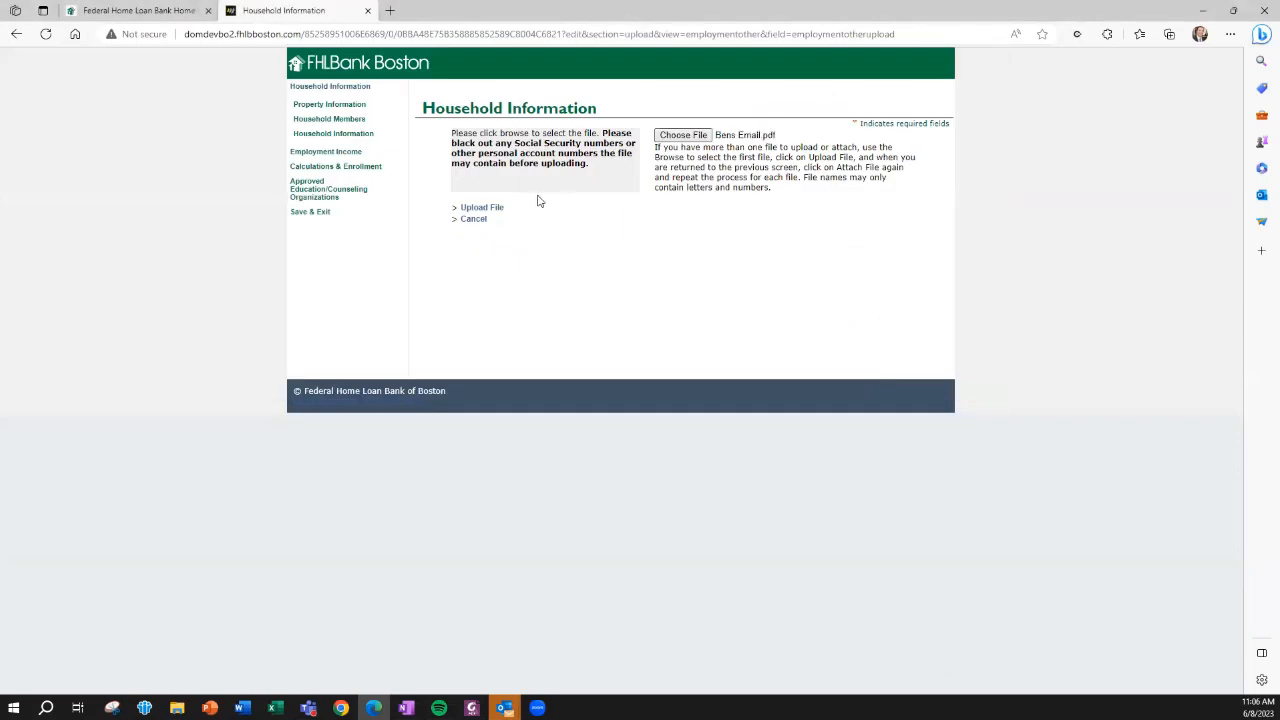
pyautogui.click(484, 209)
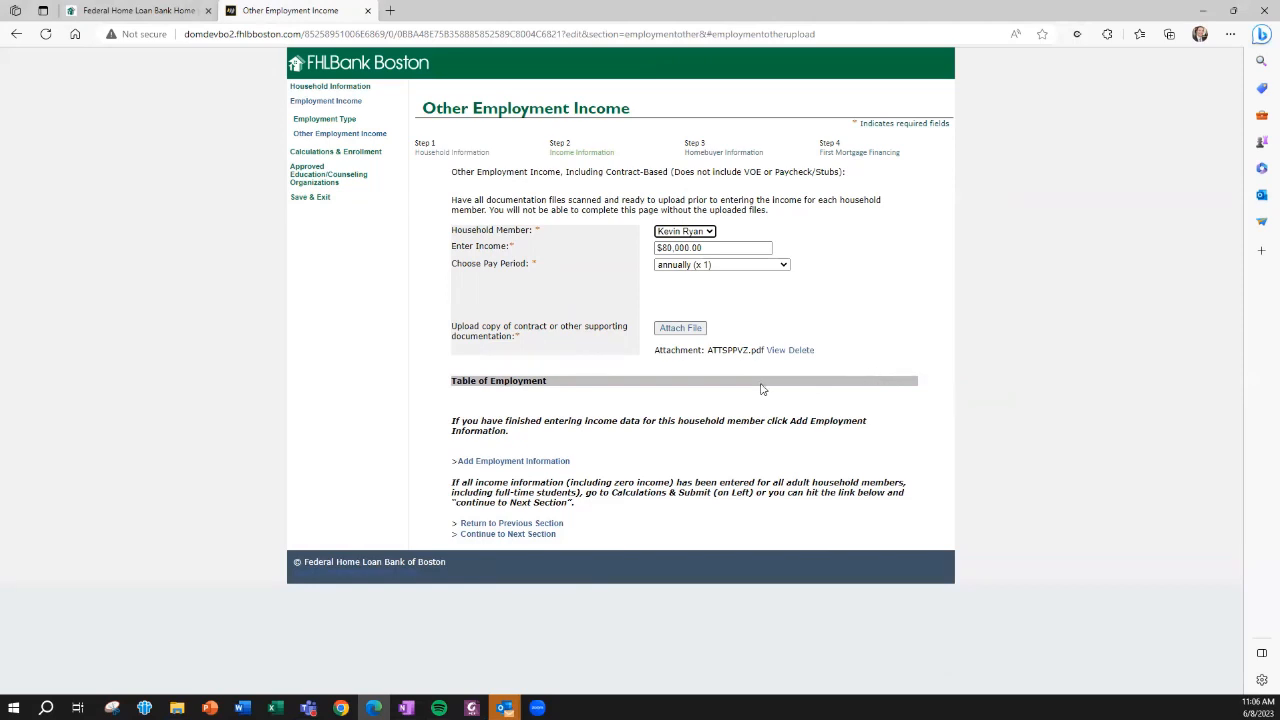
pyautogui.click(490, 465)
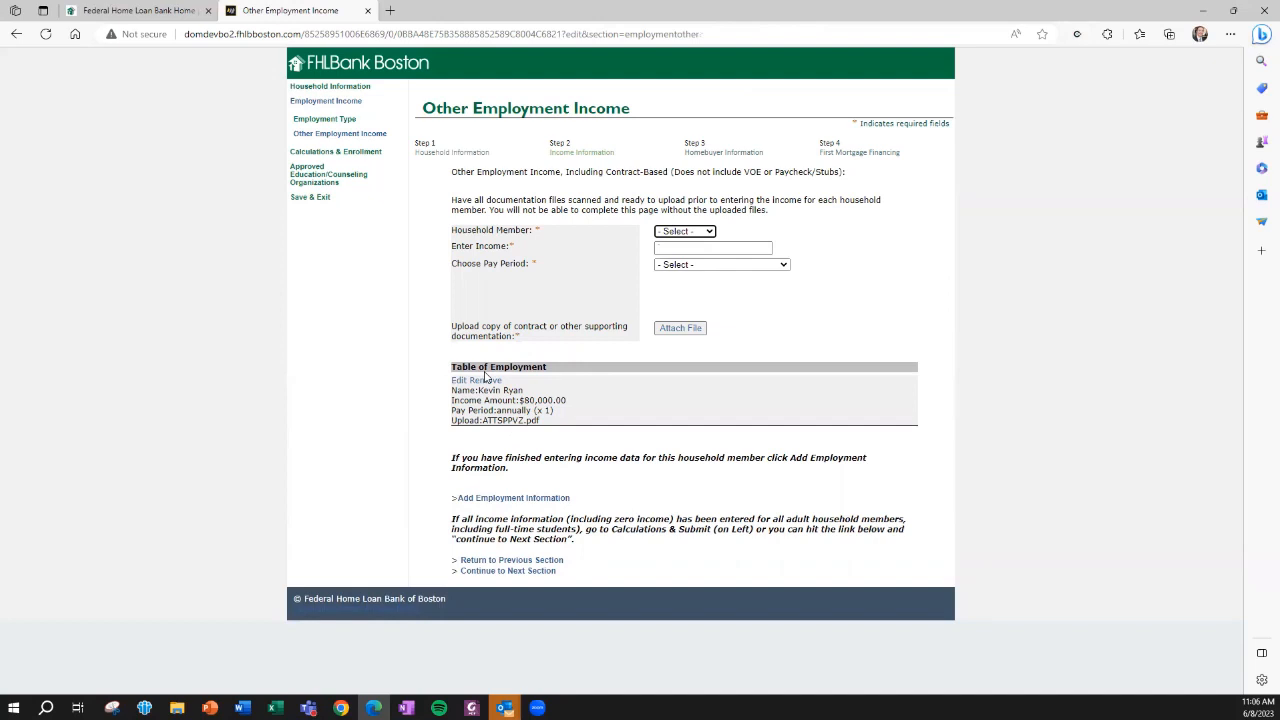
# Continue through Exhibits to Calculations and go back from there to the section behind Total Employment Income from Other
pyautogui.click(496, 572)
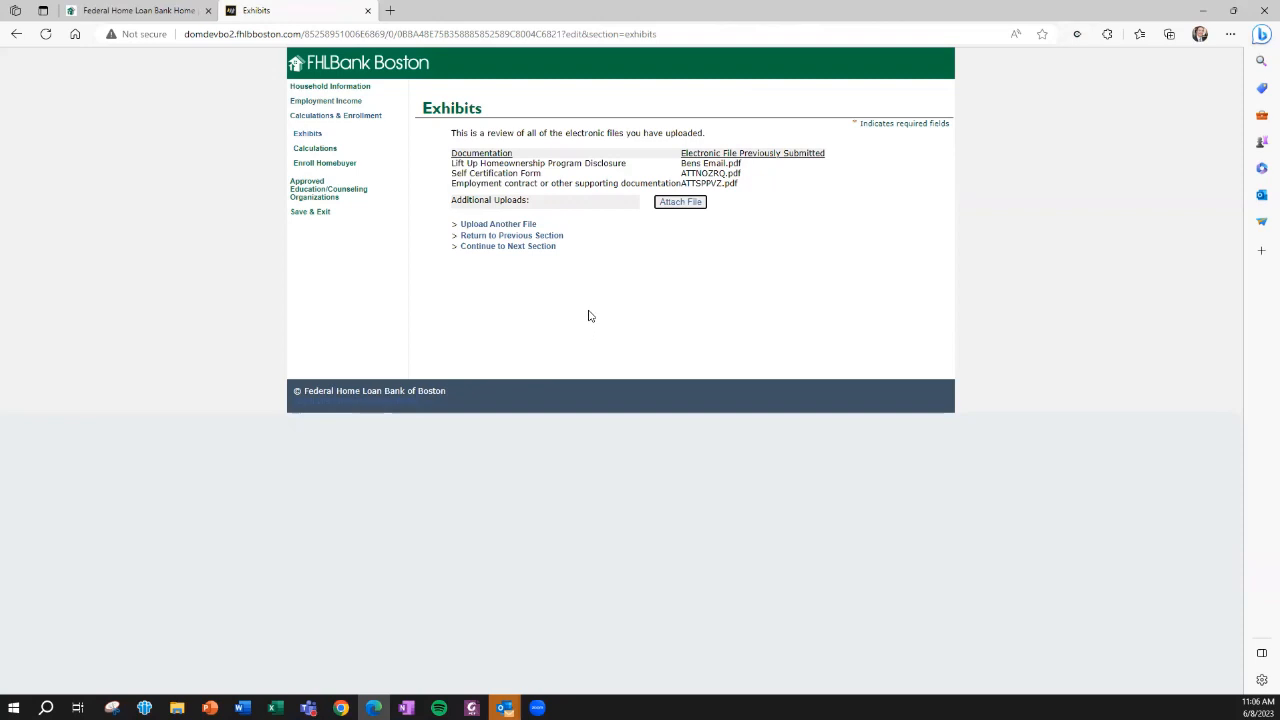
pyautogui.click(487, 252)
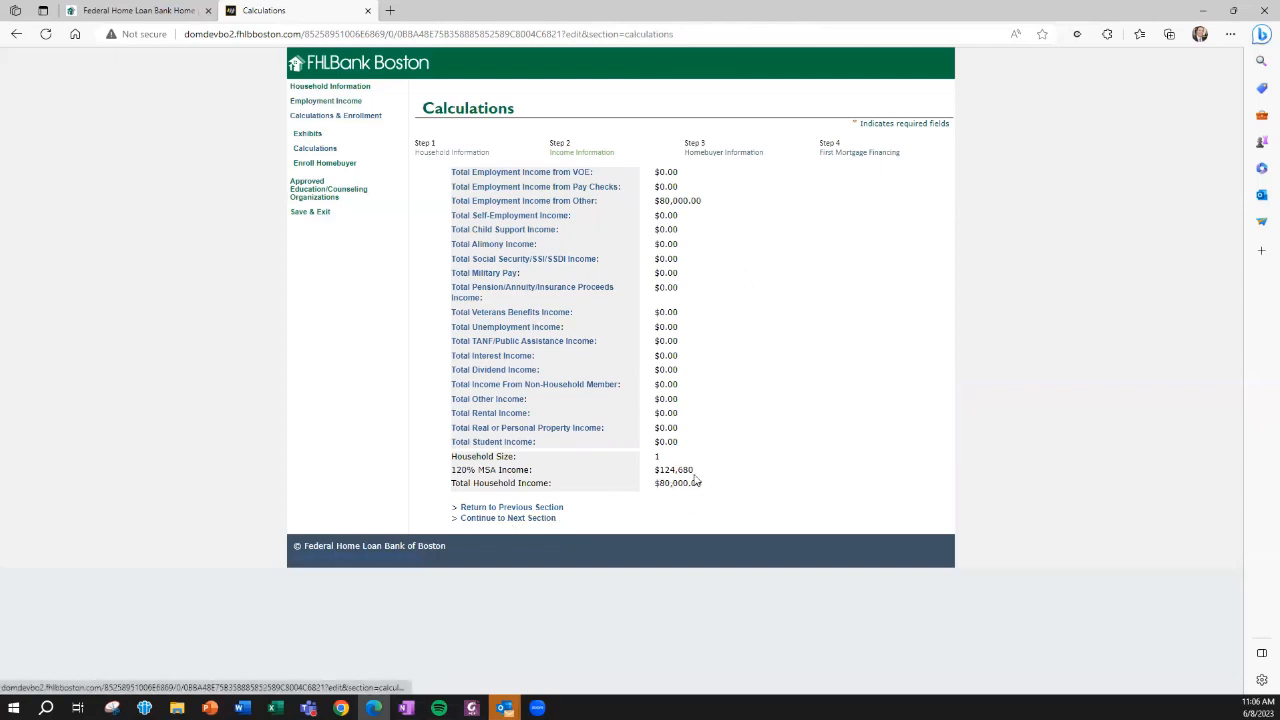
pyautogui.click(522, 202)
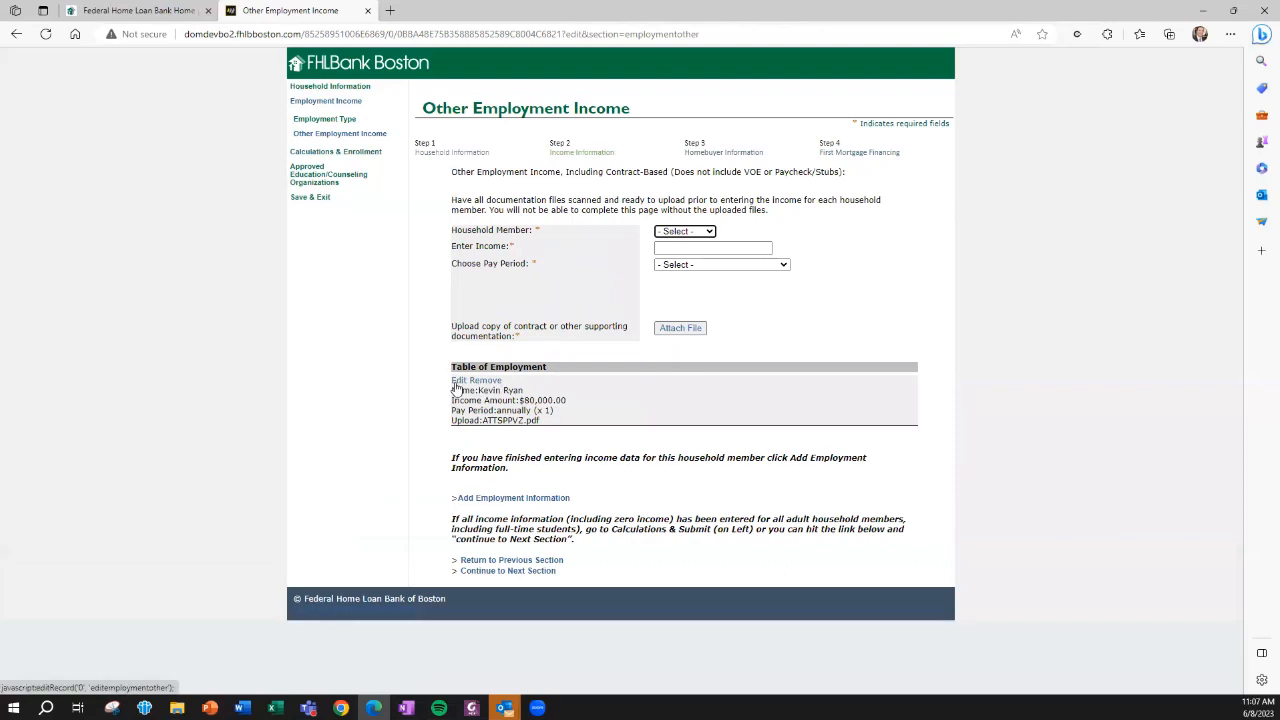
# Edit the member's entry in the Table of Employment, setting the income to $75,000.00, and update the employment information
pyautogui.click(456, 384)
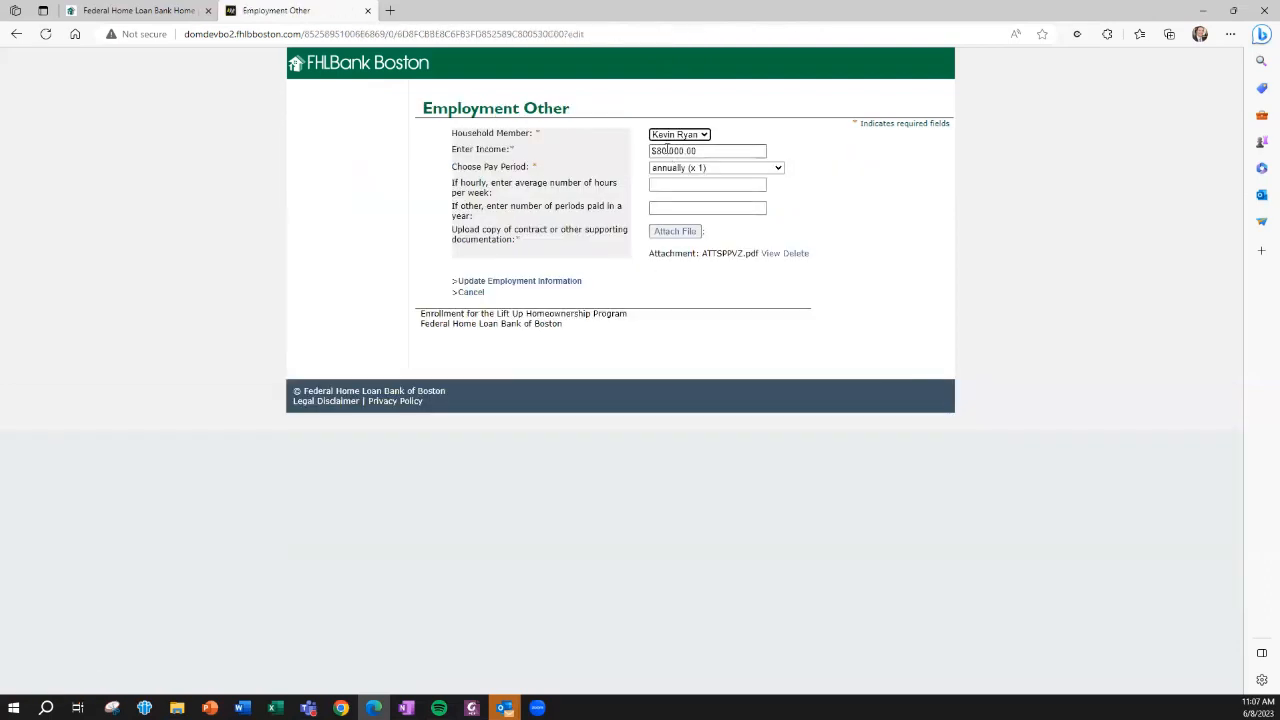
pyautogui.click(668, 150)
pyautogui.press('BackSpace')
pyautogui.press('BackSpace')
pyautogui.write('75')
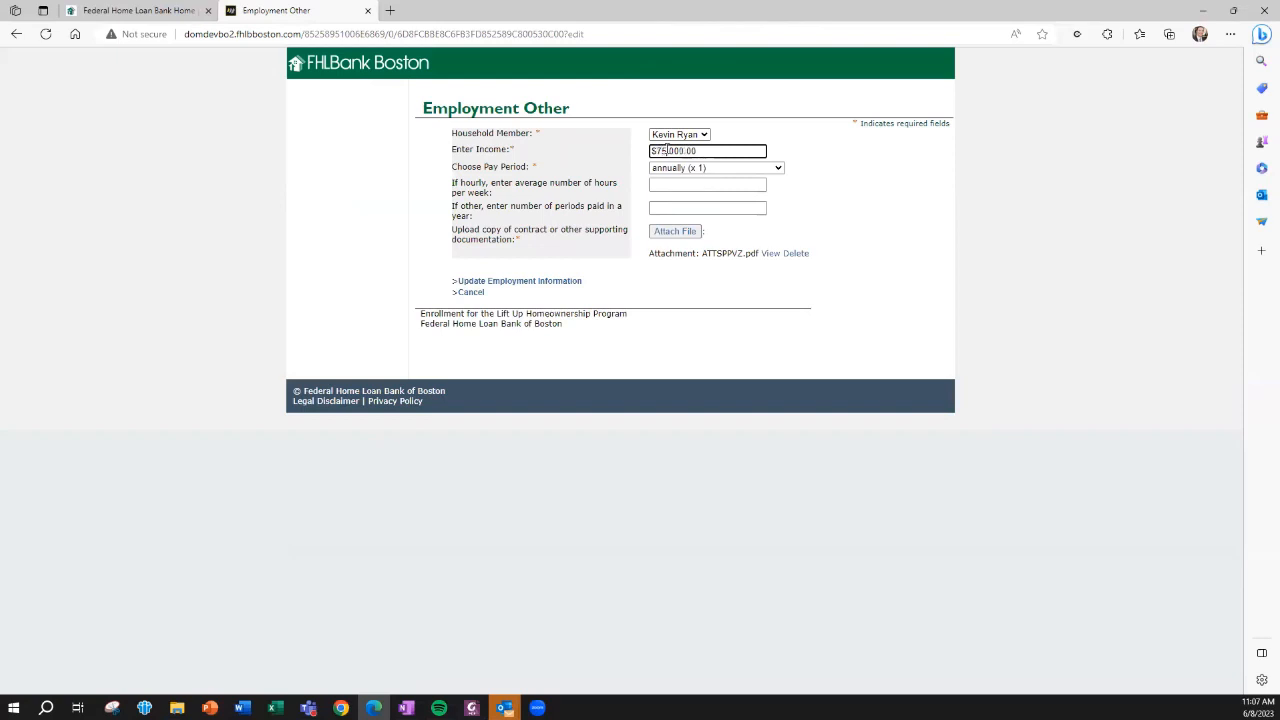
pyautogui.click(470, 282)
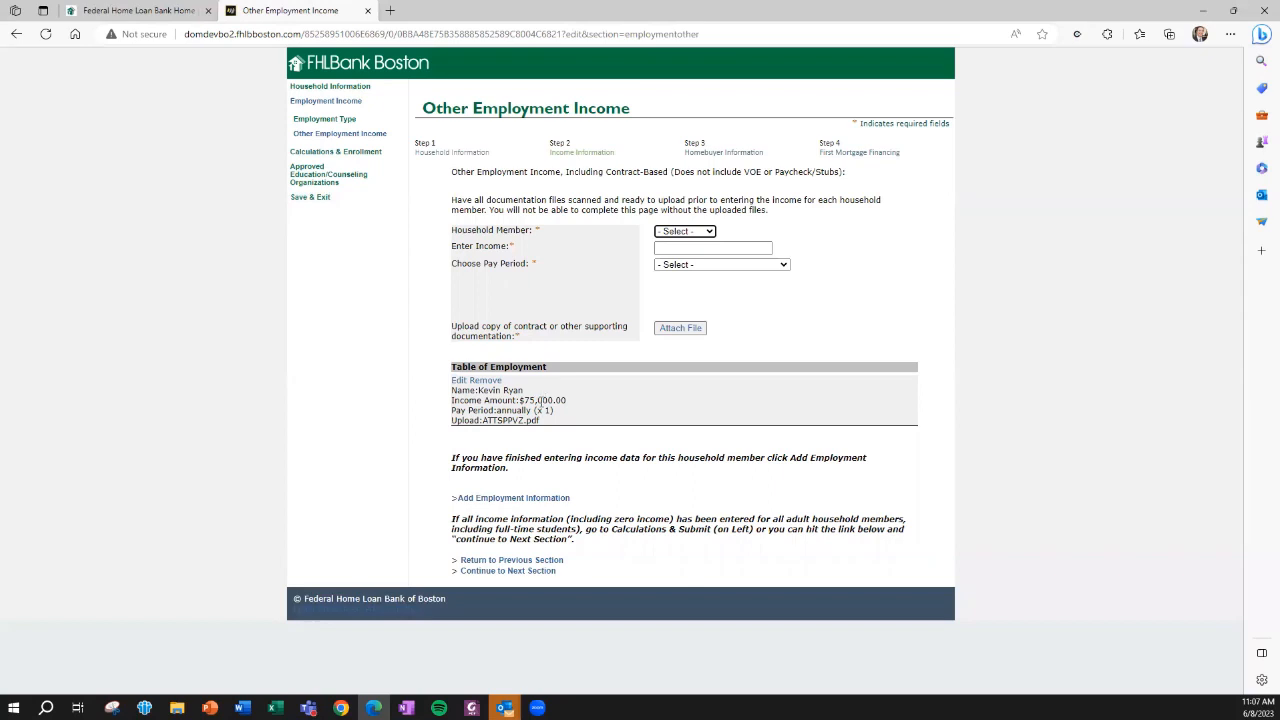
# Continue through Exhibits and Calculations to Enroll Homebuyer, enroll the household and begin the enrollment
pyautogui.click(502, 572)
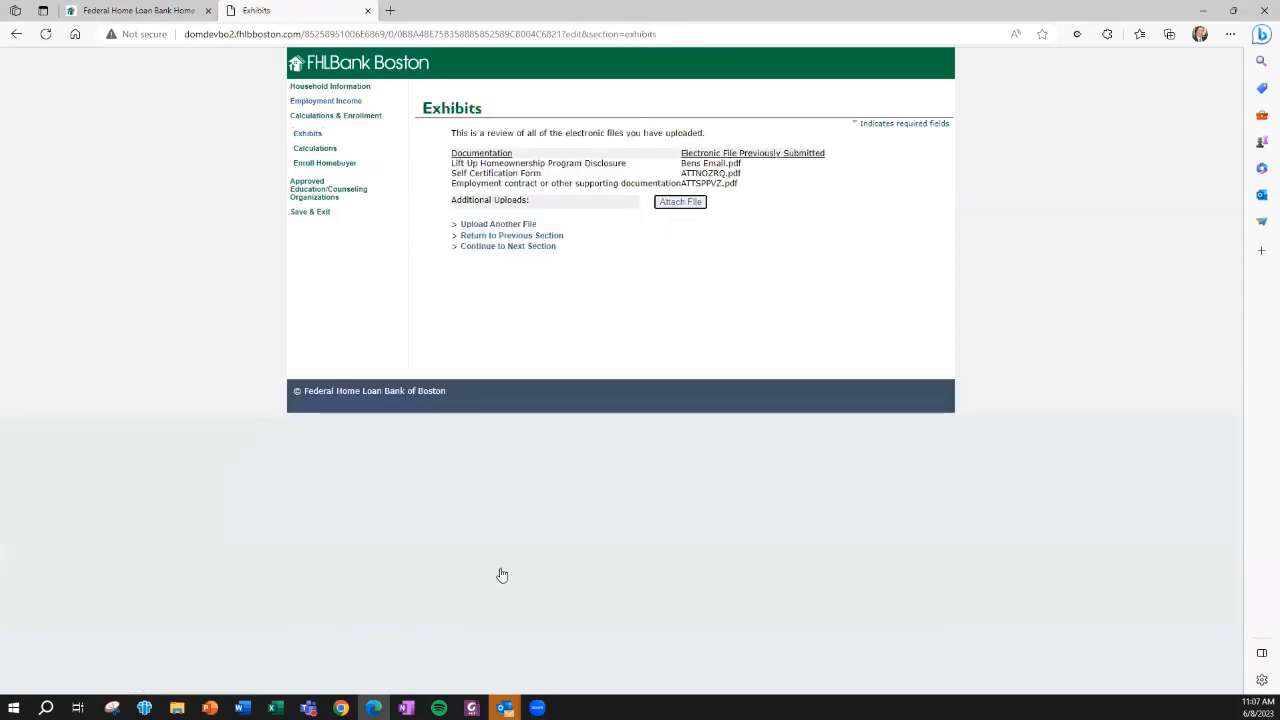
pyautogui.click(505, 248)
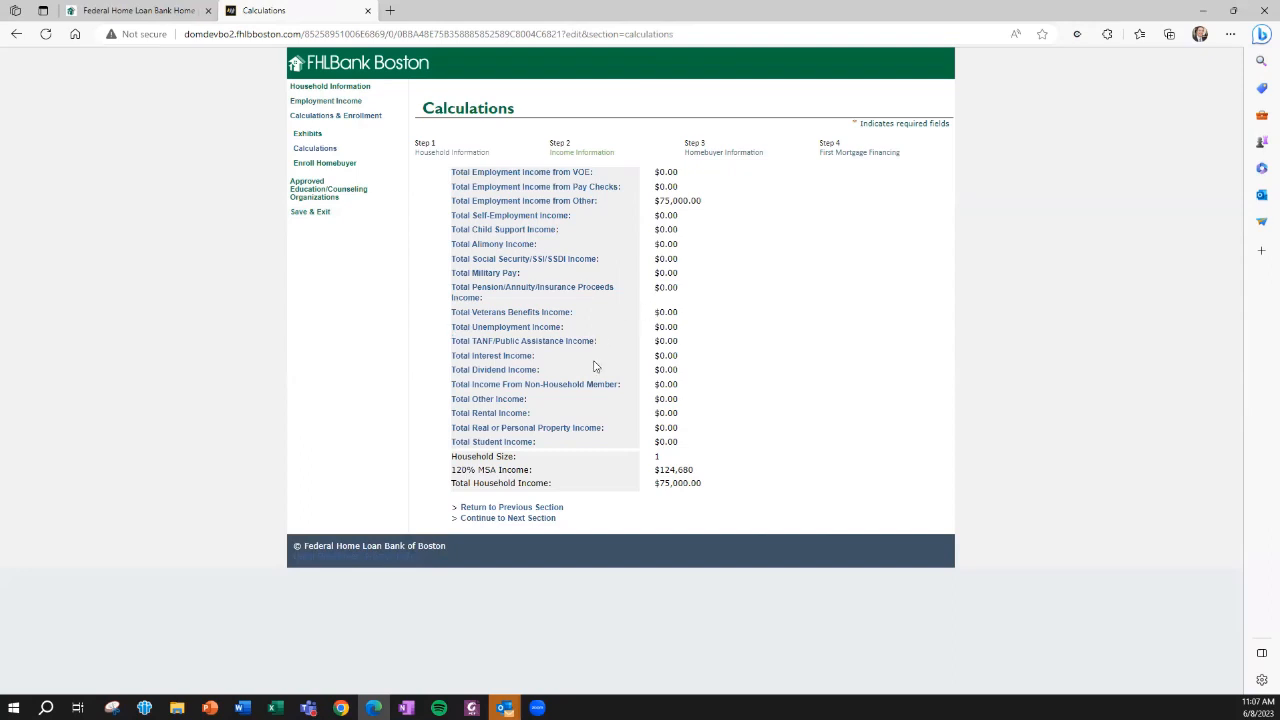
pyautogui.click(494, 520)
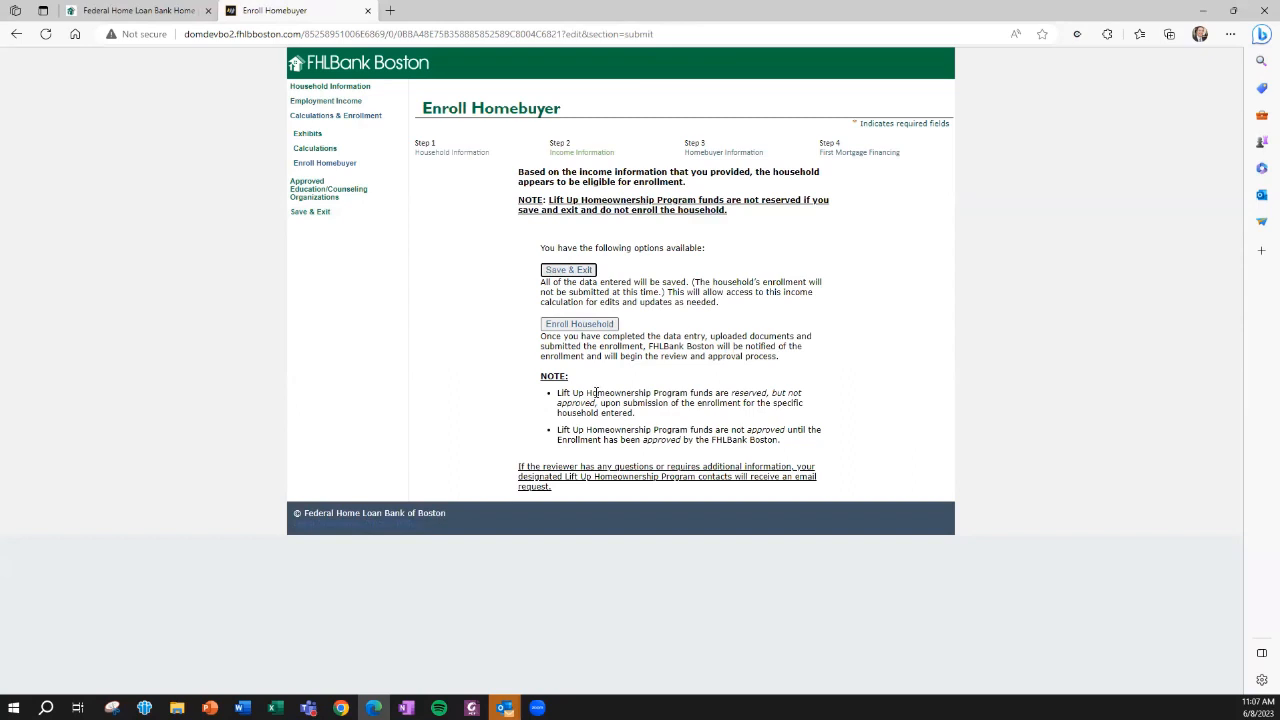
pyautogui.click(574, 328)
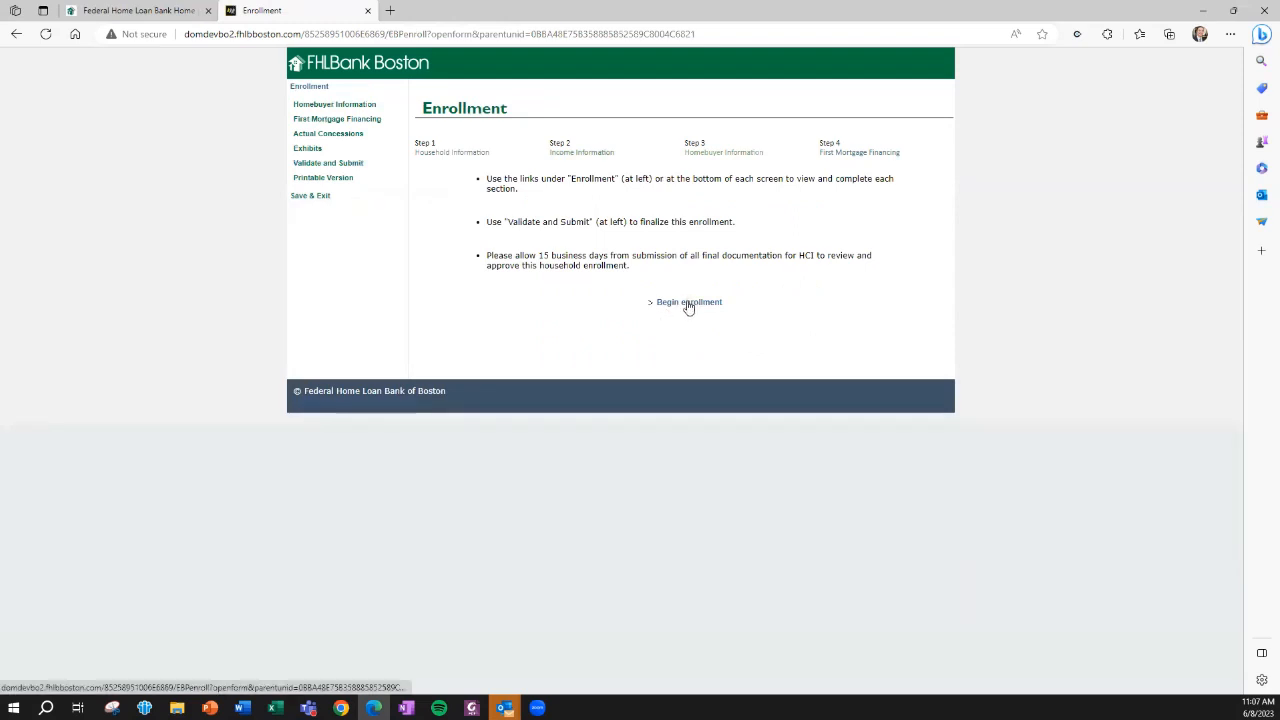
pyautogui.click(688, 302)
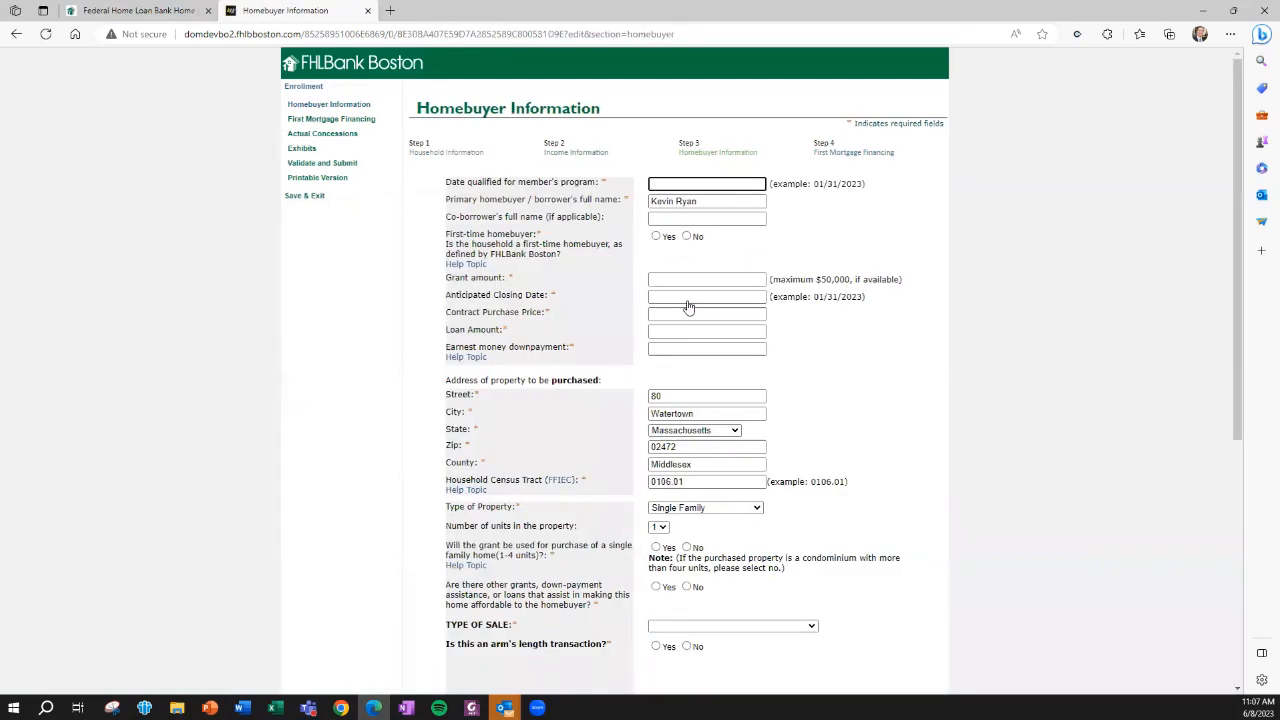
# Enter the qualification date 01/01/2023, first-time homebuyer Yes, grant amount $10,000 and anticipated closing date 06/30/2023
pyautogui.click(676, 185)
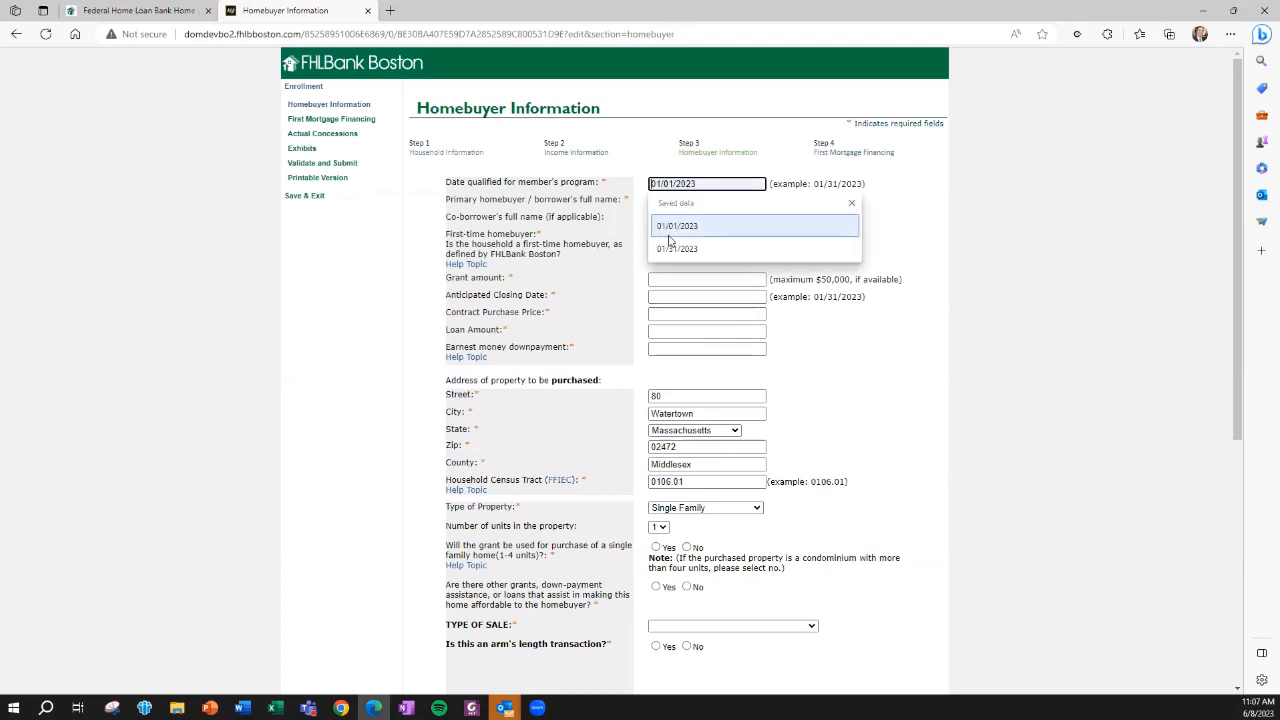
pyautogui.click(665, 215)
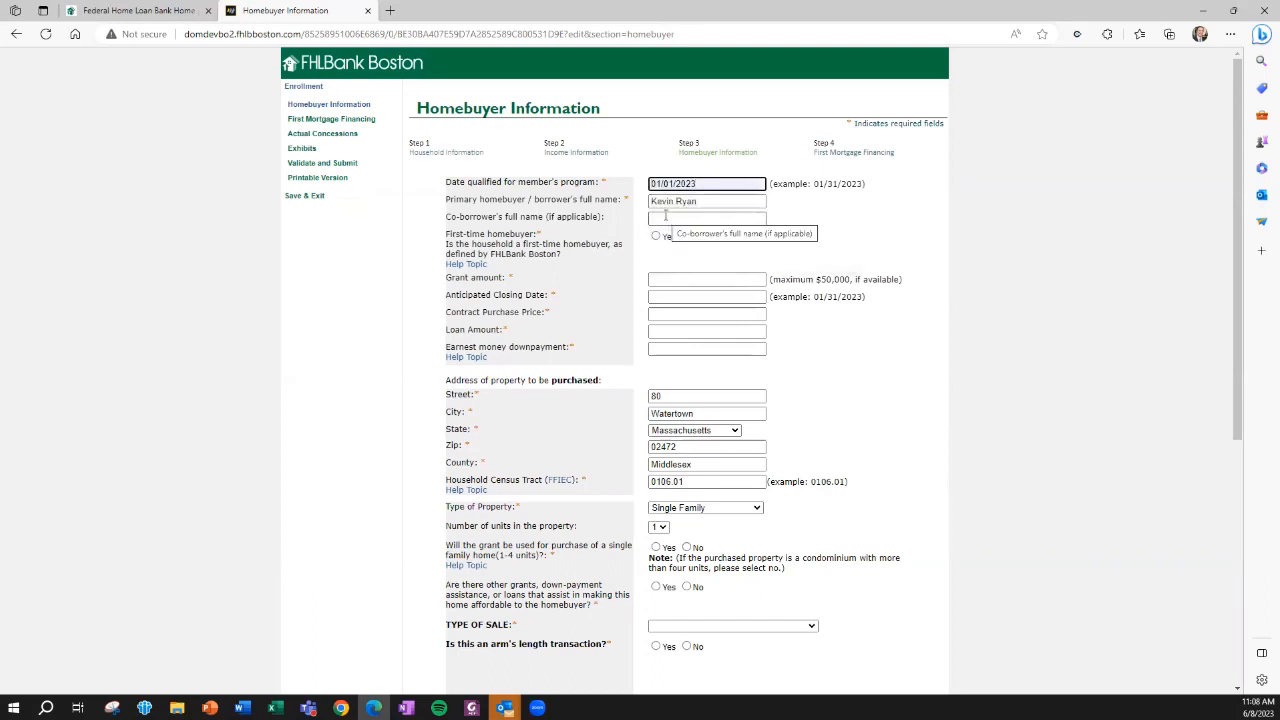
pyautogui.click(656, 236)
pyautogui.click(670, 277)
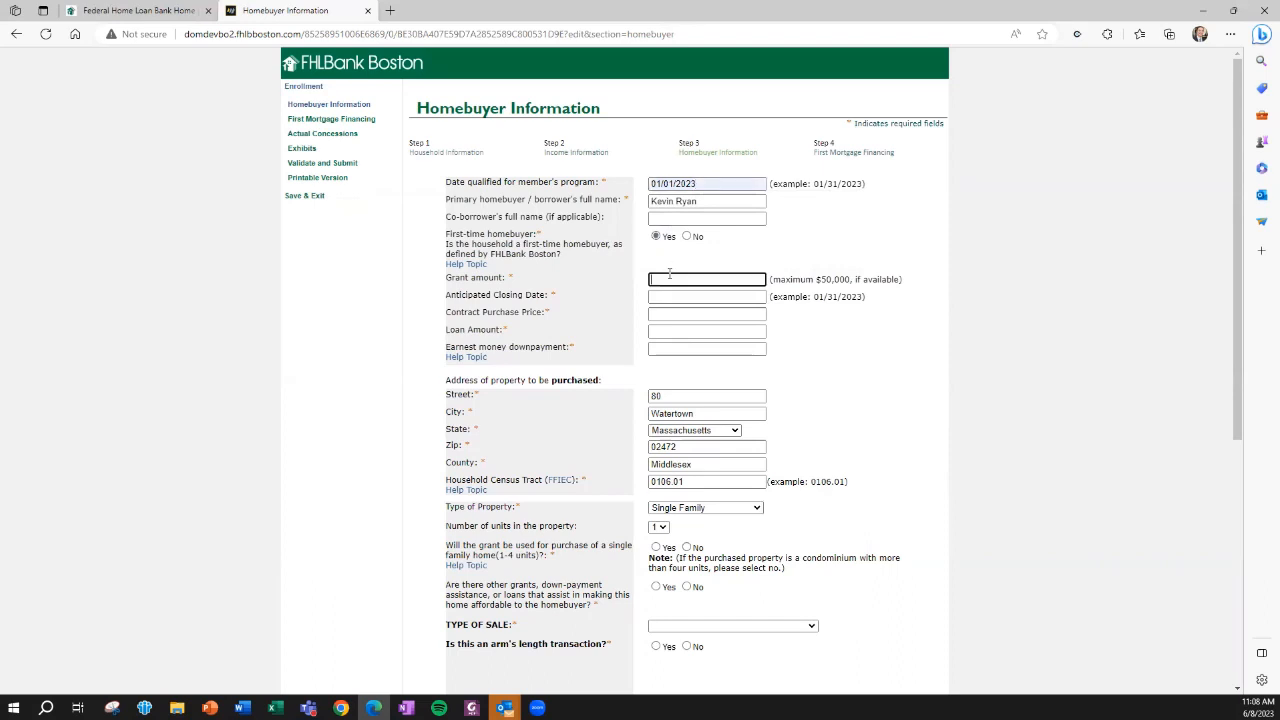
pyautogui.click(668, 340)
pyautogui.click(661, 297)
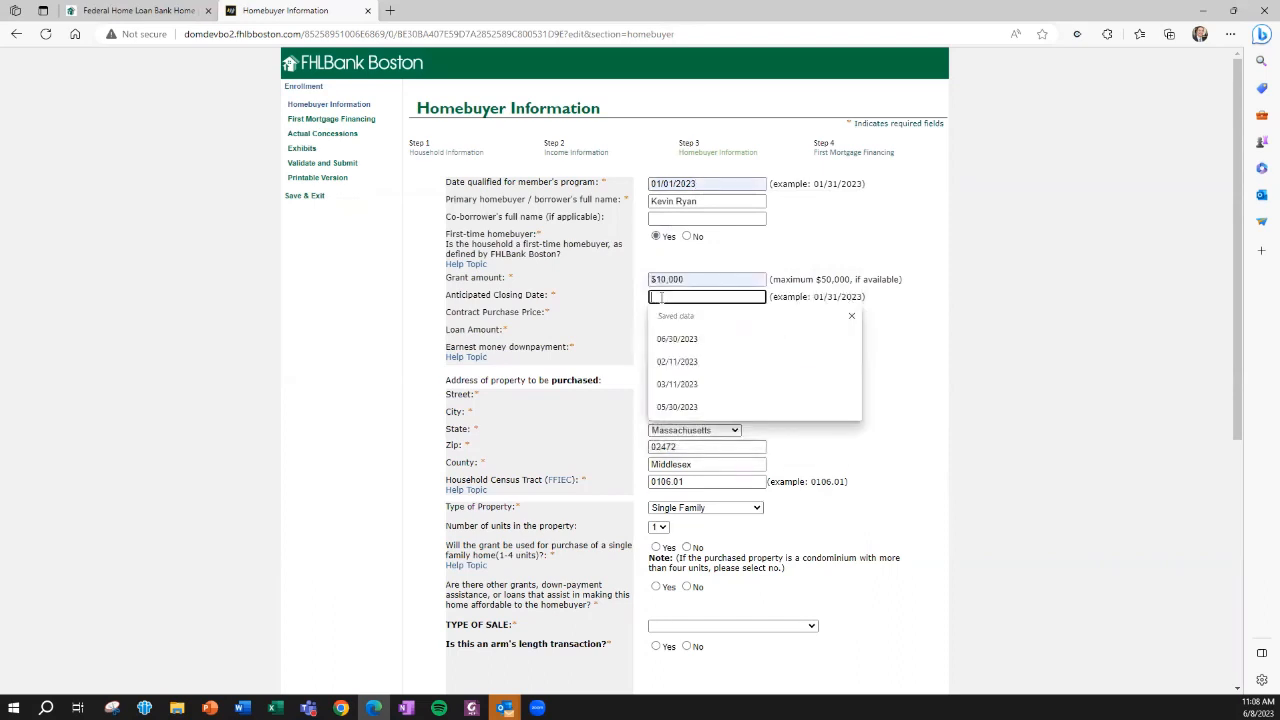
pyautogui.click(676, 340)
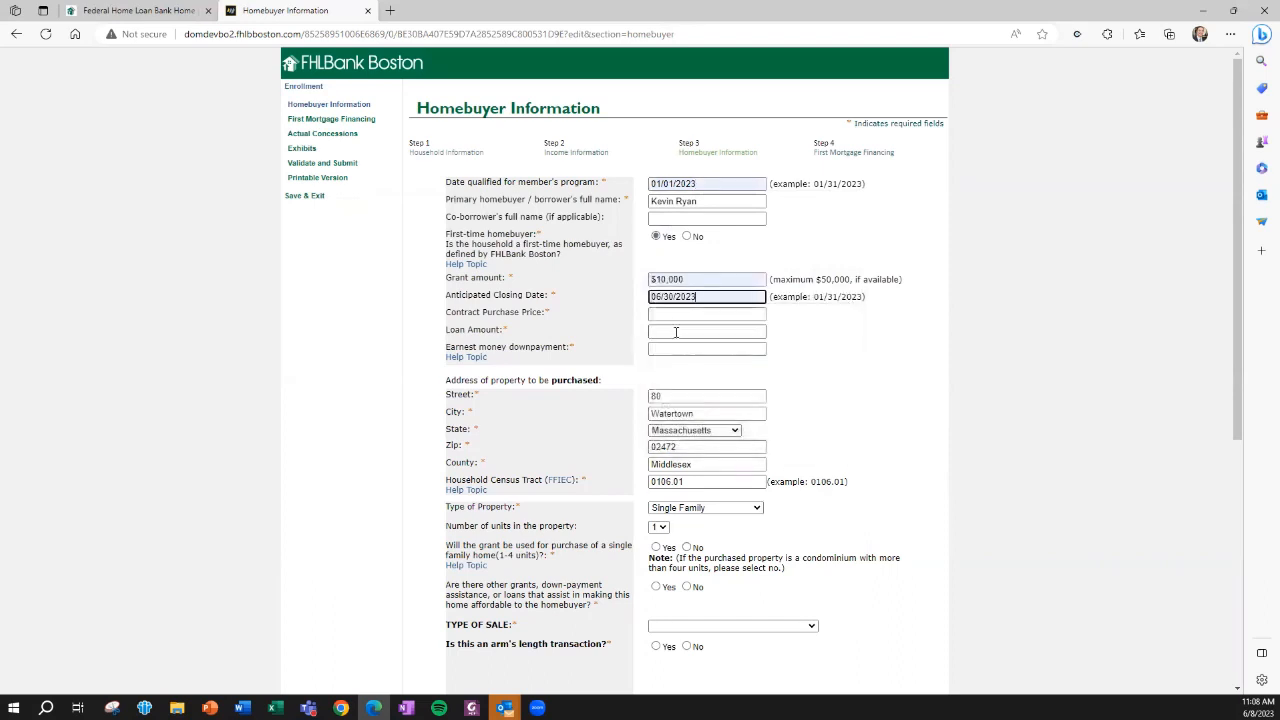
# Enter a contract purchase price of $100,000.00, a loan amount of $80,000.00 and an earnest money downpayment of $5,000.00
pyautogui.click(676, 314)
pyautogui.click(674, 358)
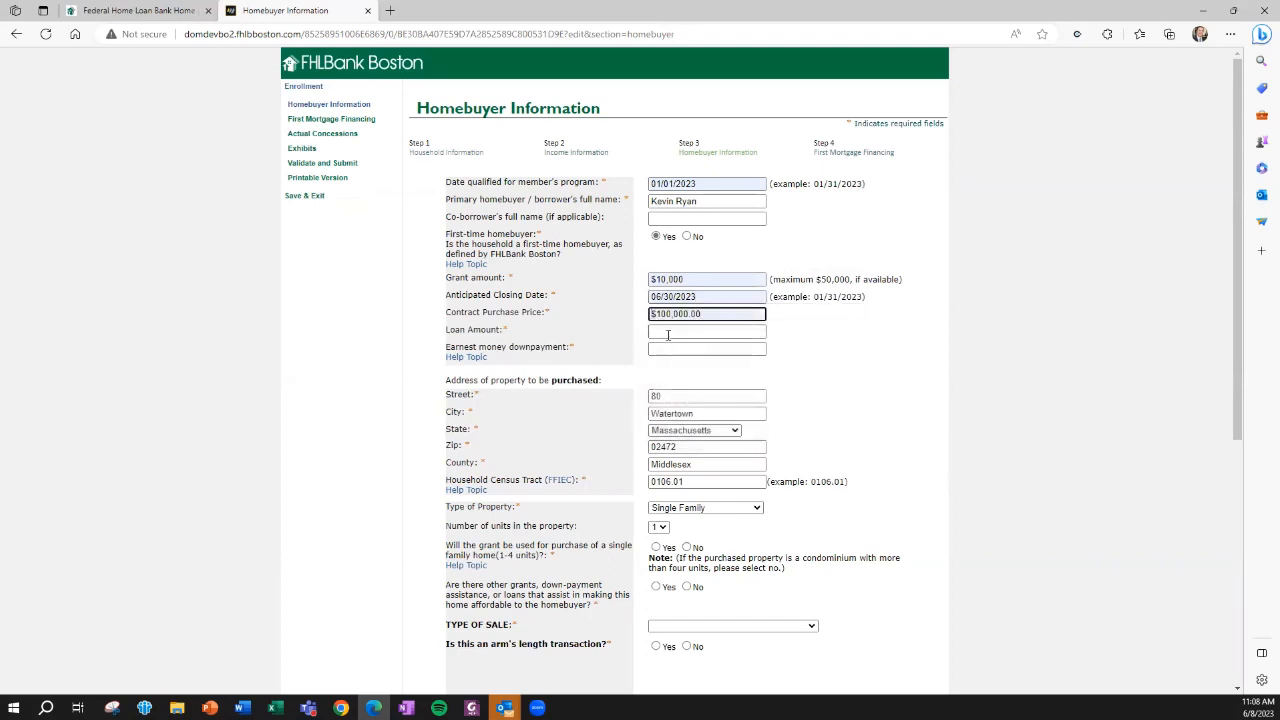
pyautogui.click(667, 332)
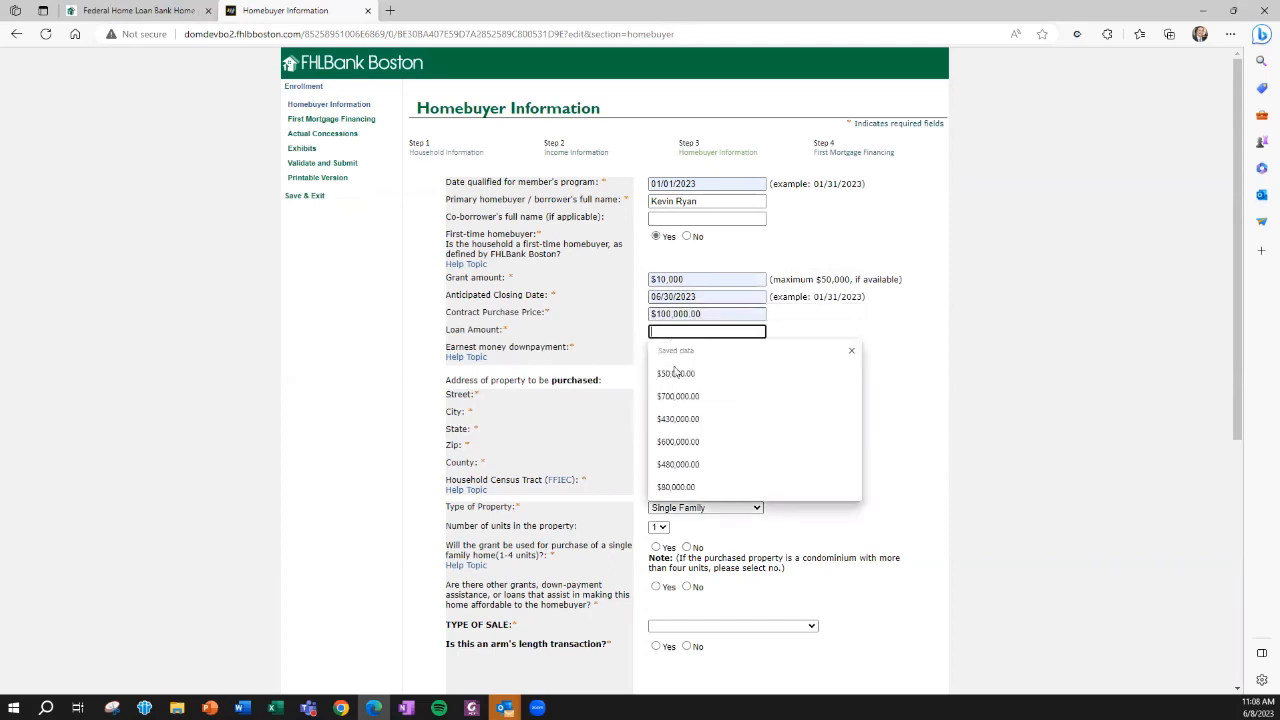
pyautogui.click(676, 486)
pyautogui.click(670, 347)
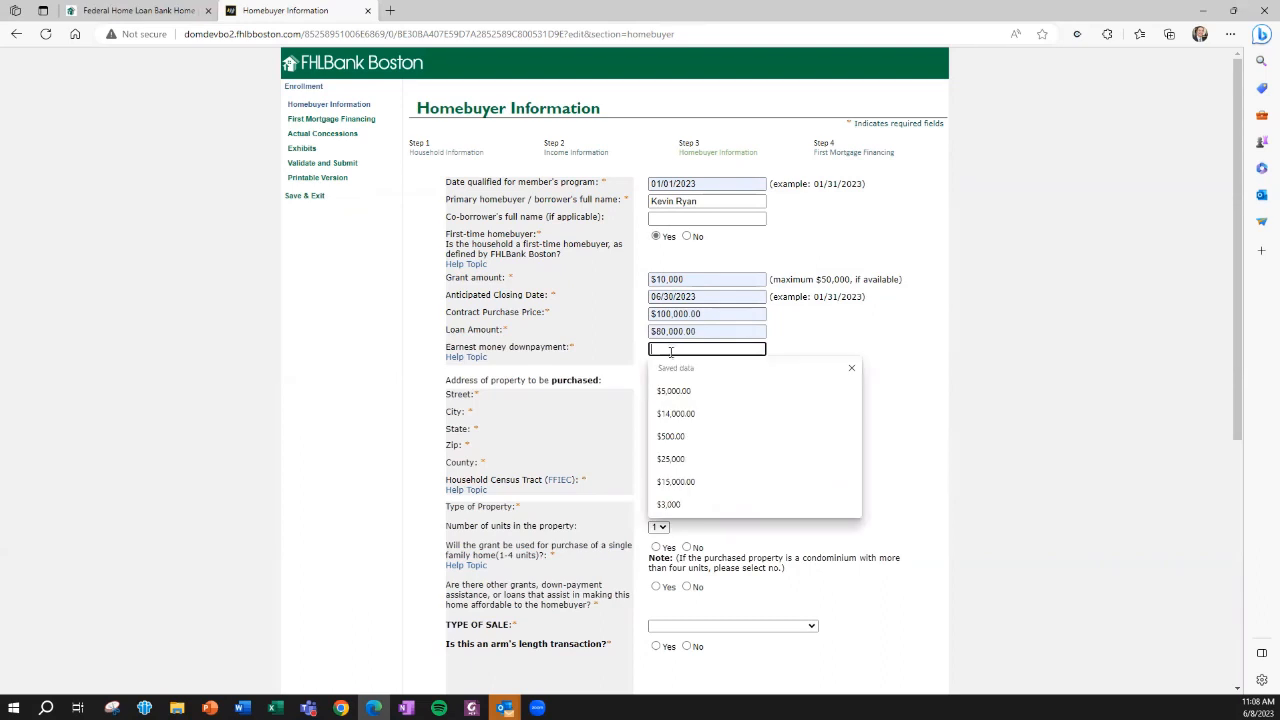
pyautogui.click(677, 394)
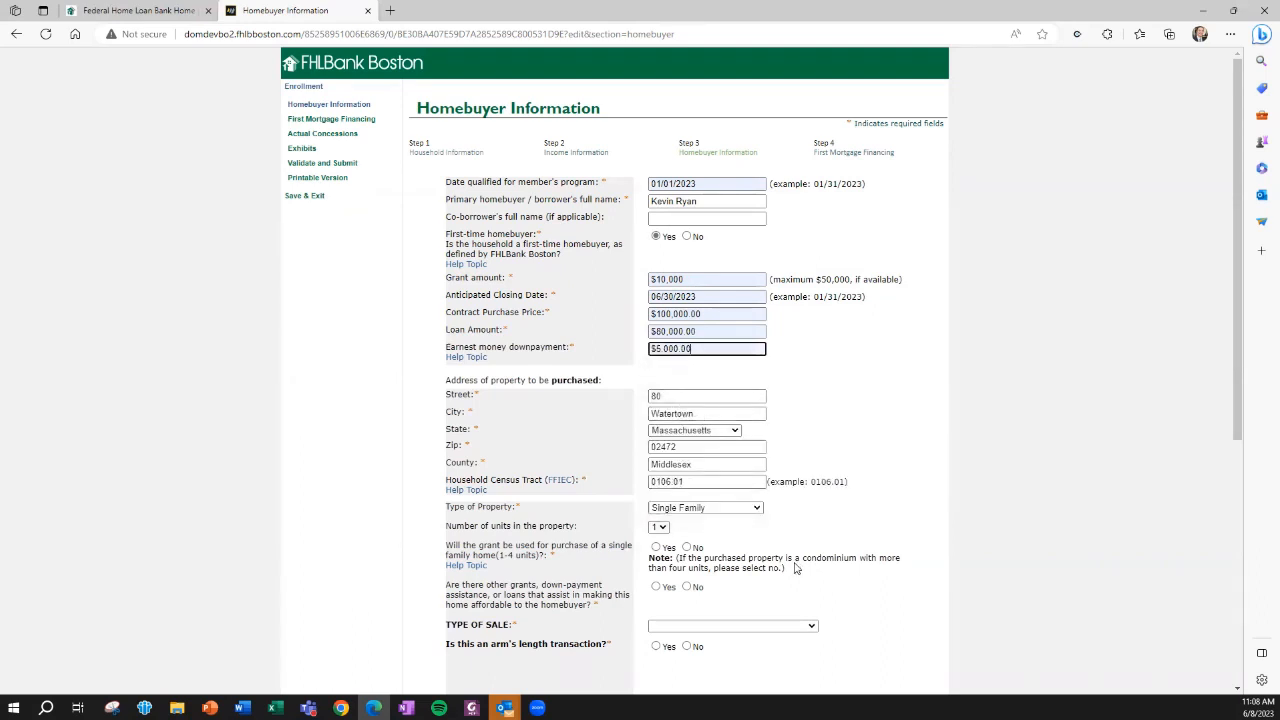
# Answer Yes for single family home purchase, No for other grants or assistance, Private Sale as type of sale, and Yes for arm's length transaction
pyautogui.click(656, 547)
pyautogui.scroll(-1, 657, 571)
pyautogui.click(686, 490)
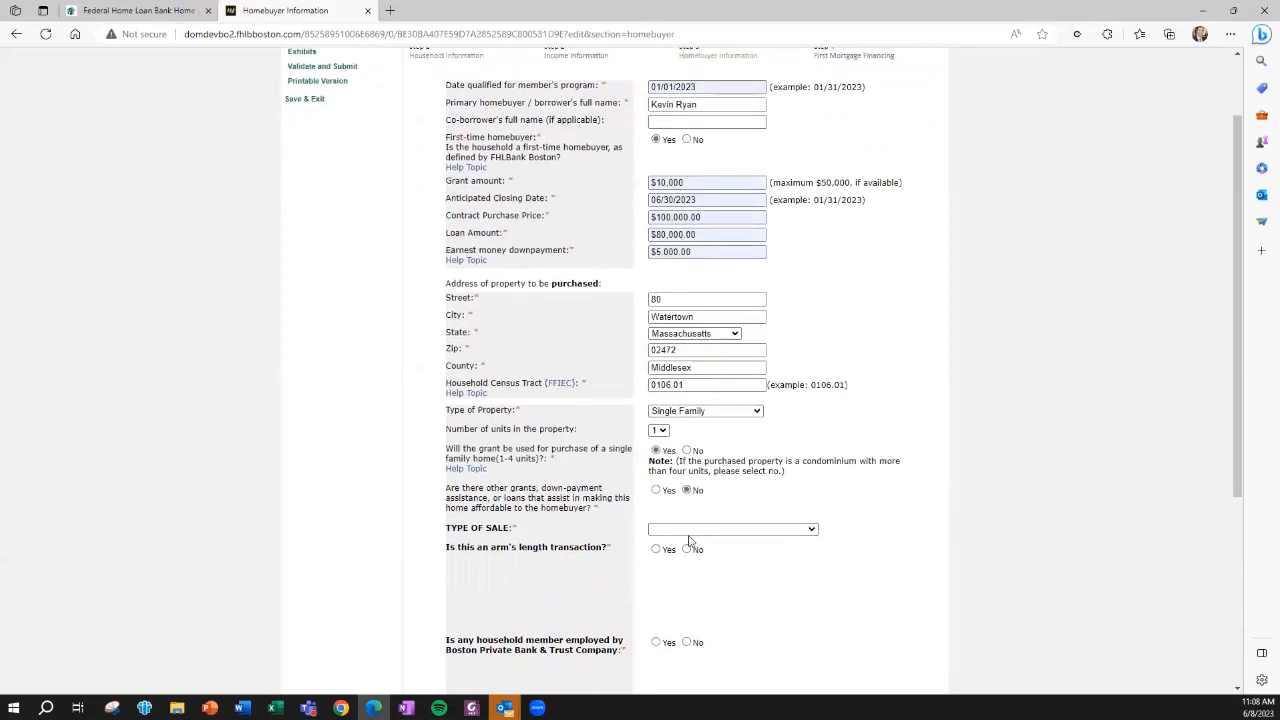
pyautogui.click(689, 530)
pyautogui.click(672, 555)
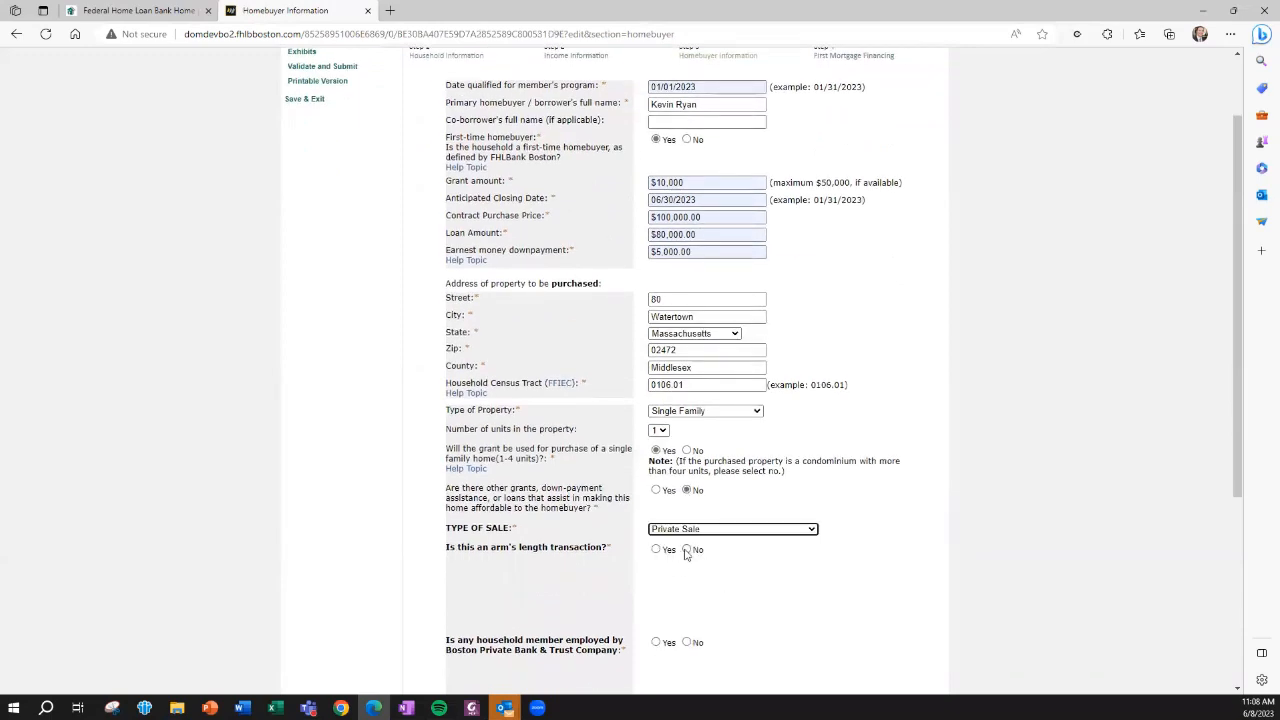
pyautogui.click(656, 550)
pyautogui.scroll(-2, 670, 565)
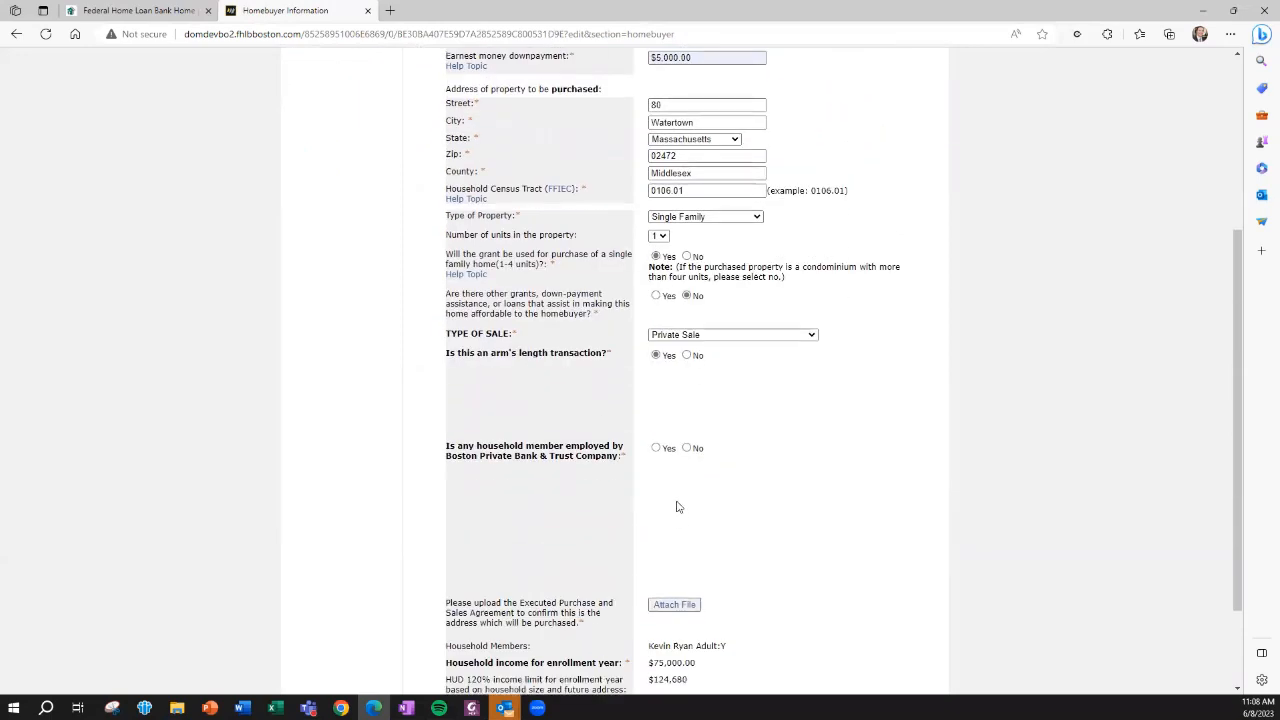
# Answer No for household member employed by the bank and attach Bens Email.pdf as the executed Purchase and Sales Agreement, completing the section
pyautogui.click(688, 448)
pyautogui.scroll(-2, 686, 470)
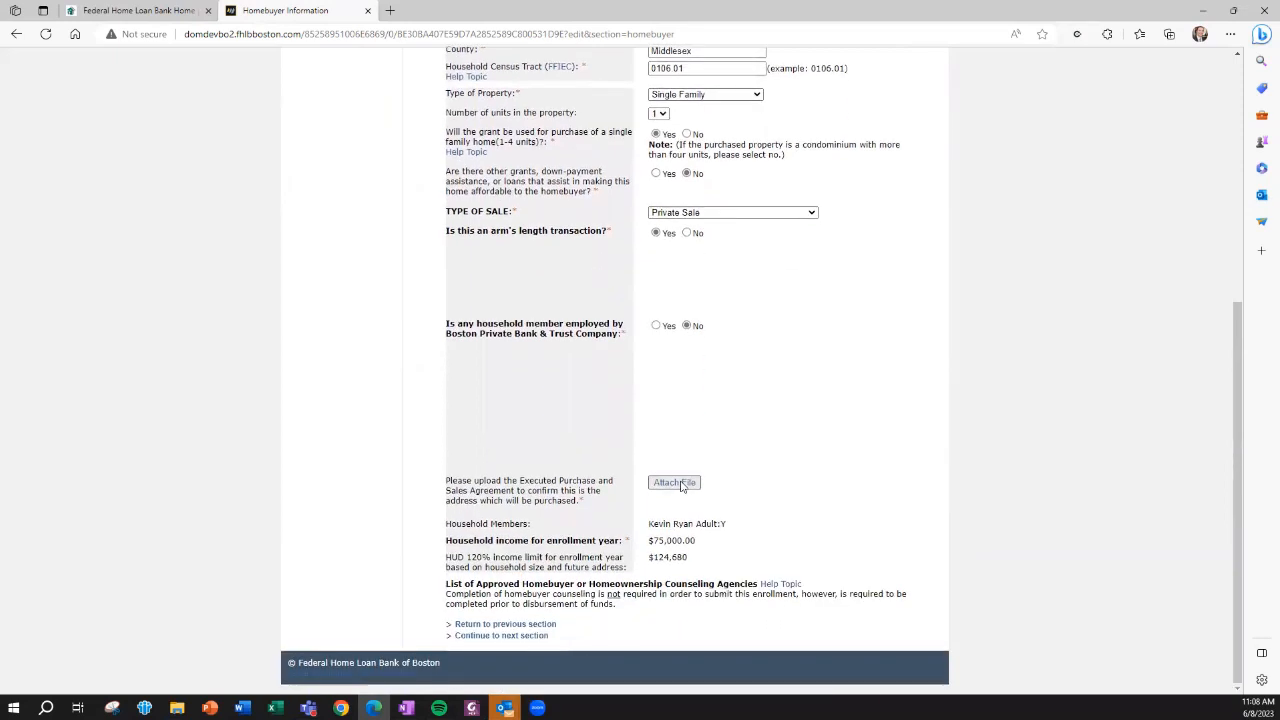
pyautogui.click(676, 483)
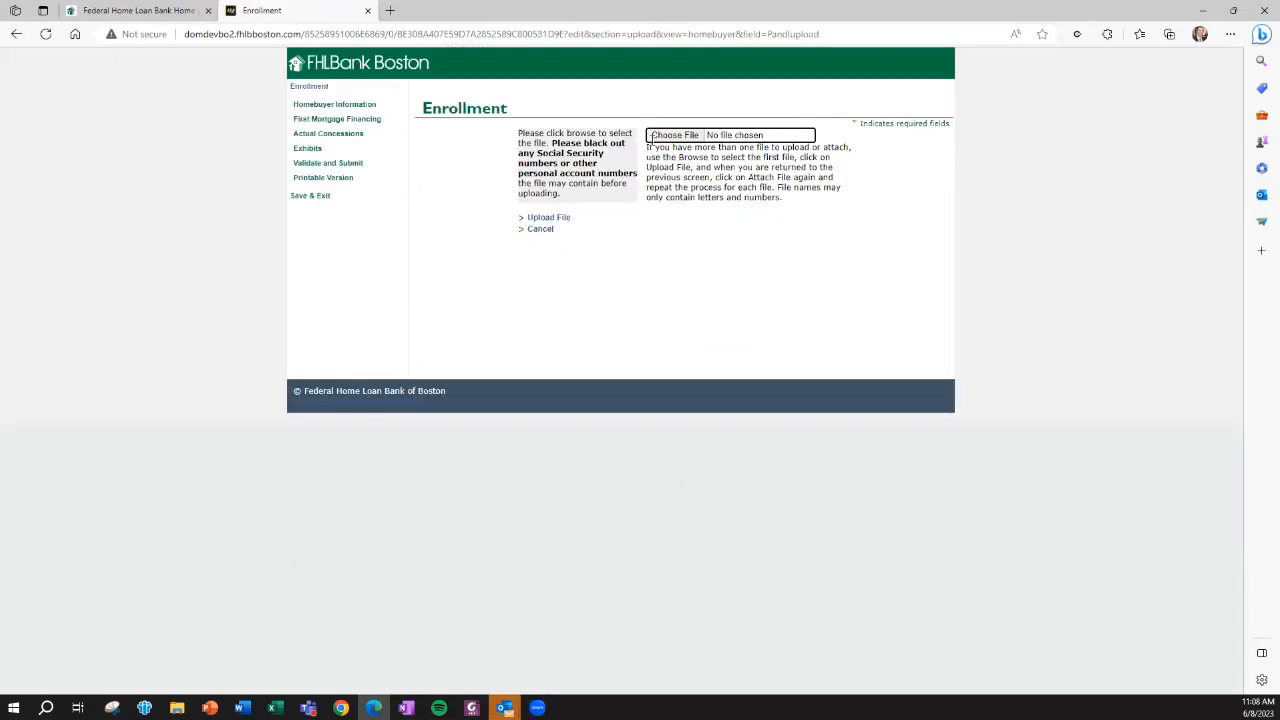
pyautogui.click(656, 137)
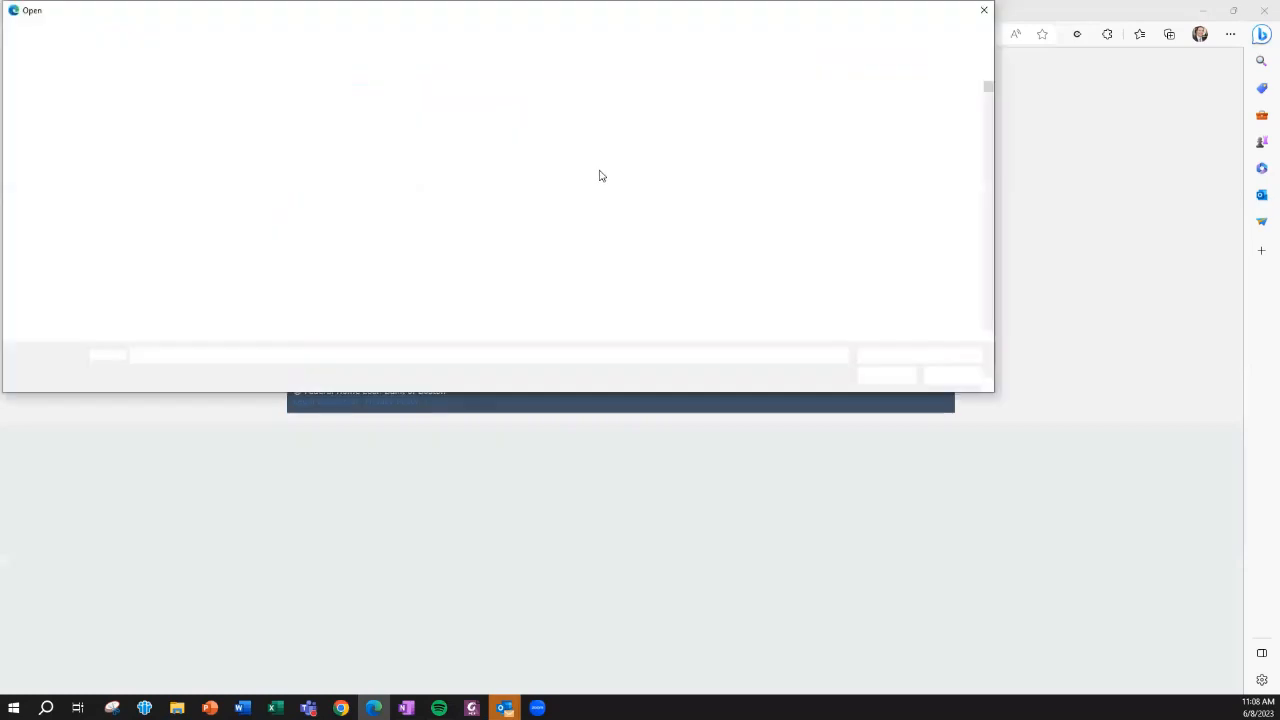
pyautogui.doubleClick(425, 111)
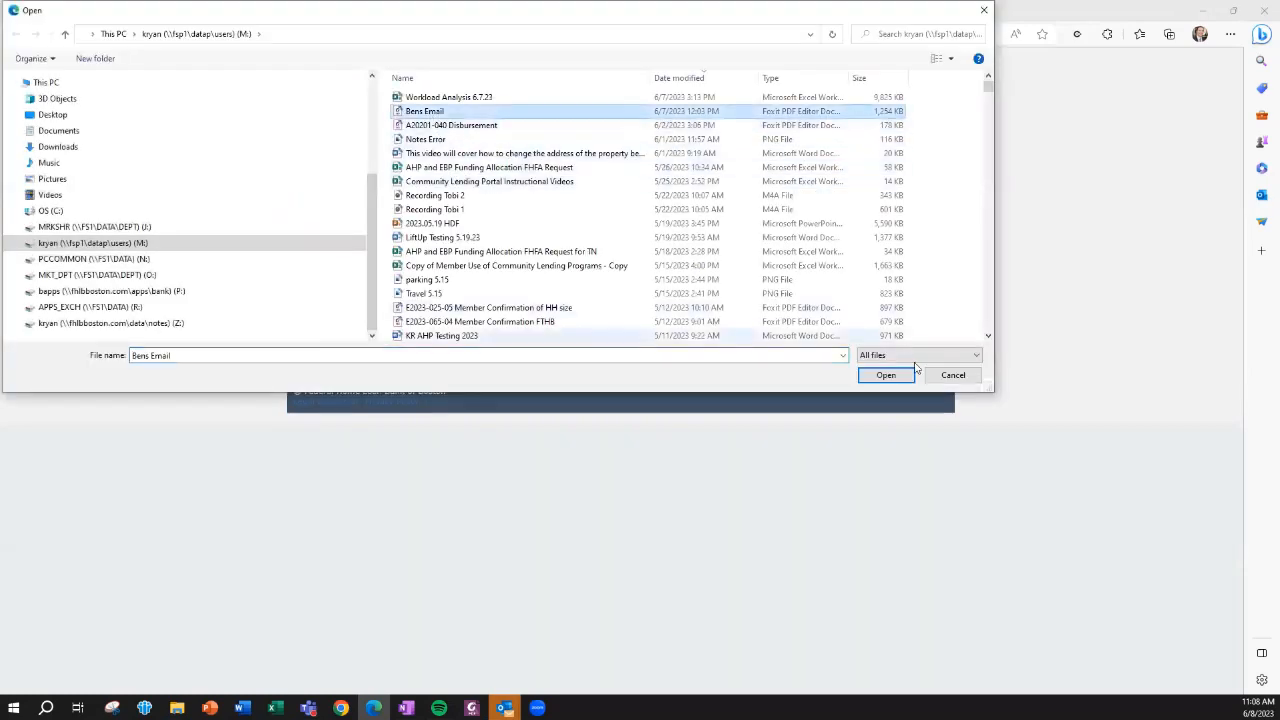
pyautogui.click(548, 219)
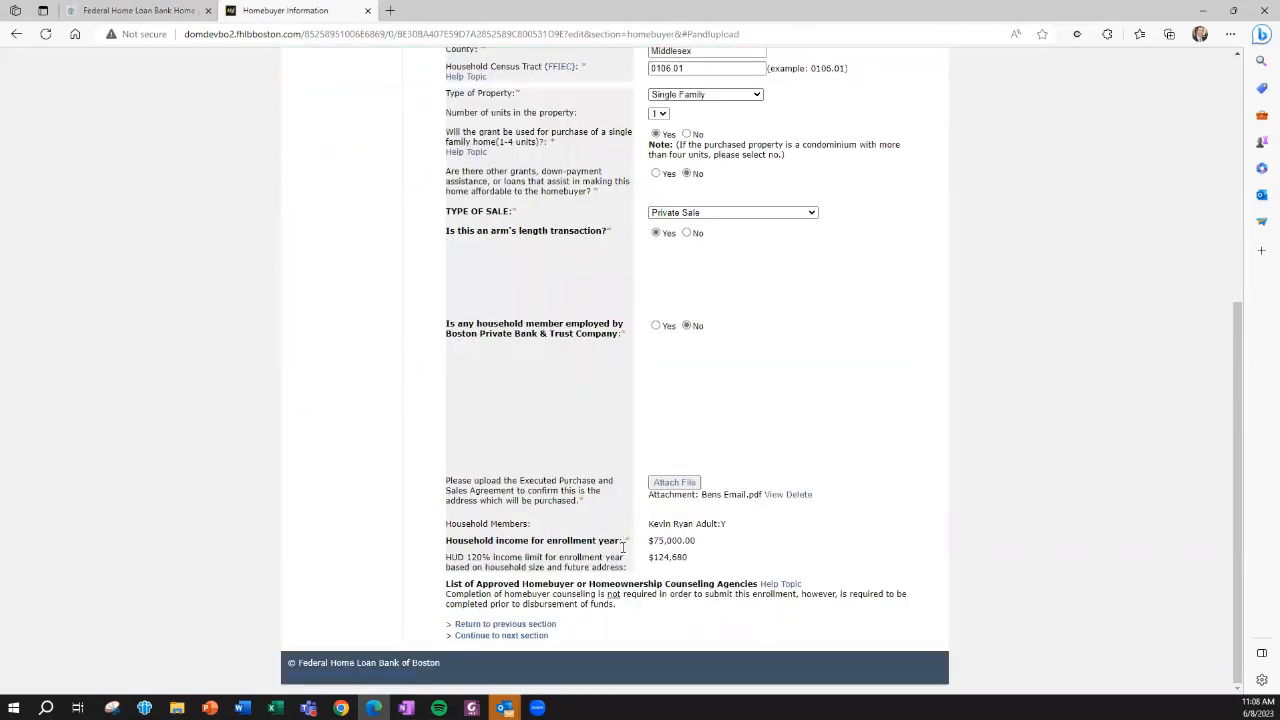
pyautogui.click(468, 636)
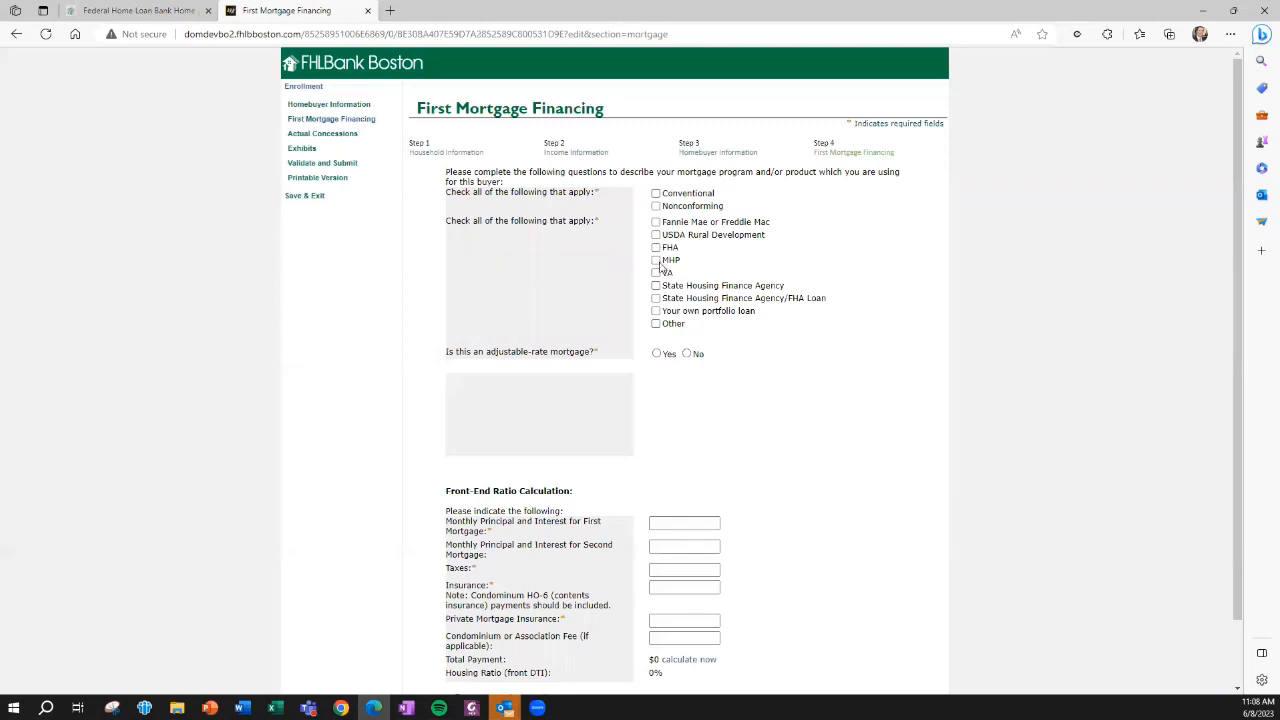
# Mark the first mortgage as Conventional and MHP, and answer No for adjustable-rate mortgage
pyautogui.click(656, 193)
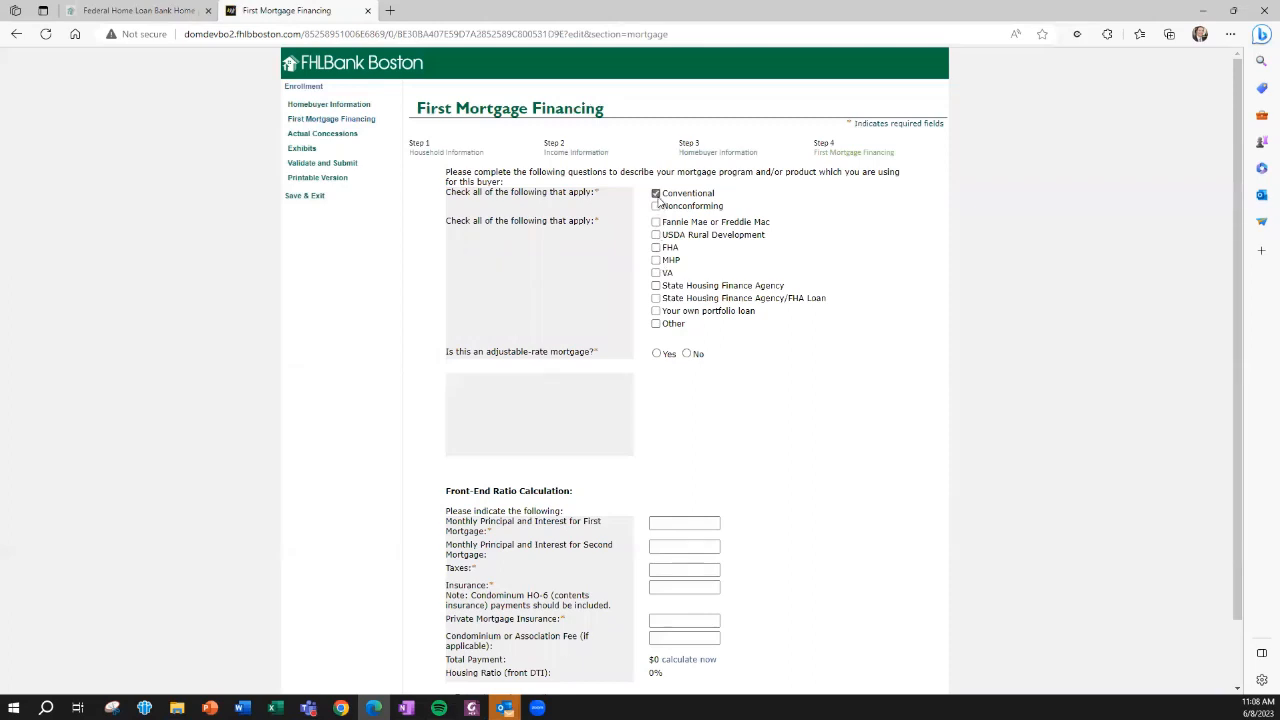
pyautogui.click(656, 260)
pyautogui.click(686, 355)
# Enter $400.00 monthly principal and interest for the first mortgage, $1.00 for taxes and $1.00 for insurance
pyautogui.scroll(-2, 686, 360)
pyautogui.click(671, 452)
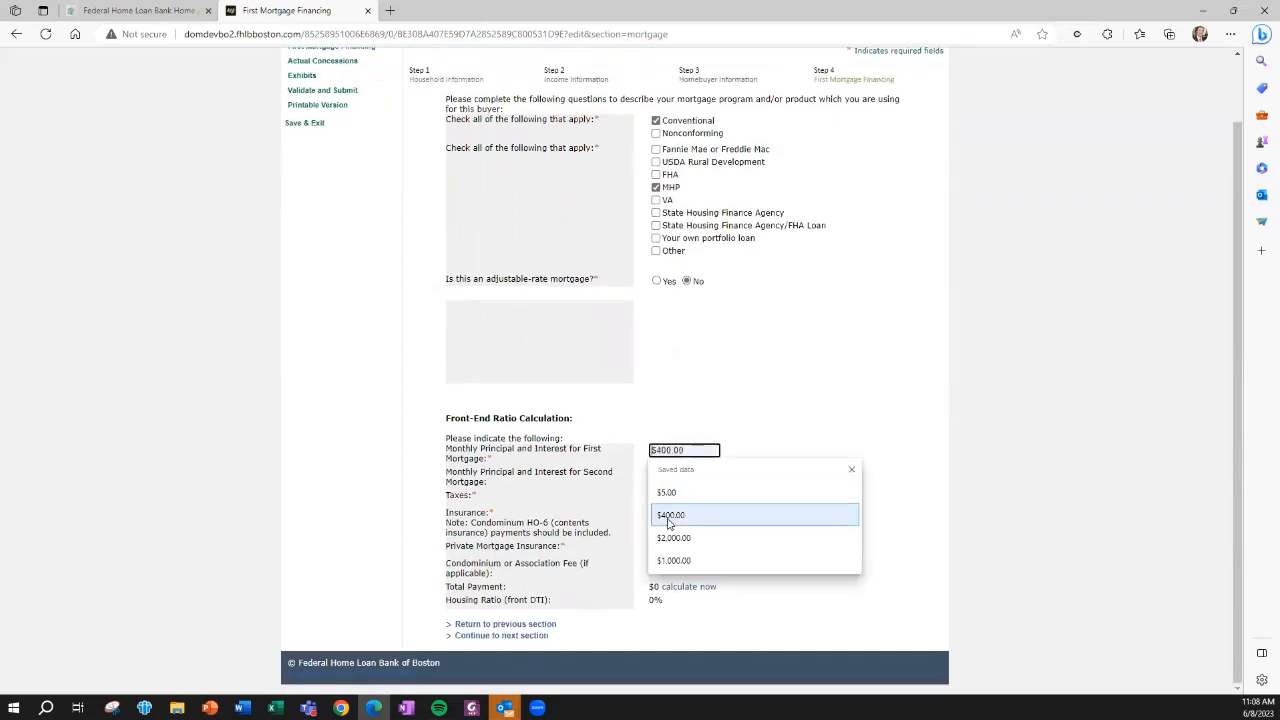
pyautogui.click(669, 518)
pyautogui.click(664, 498)
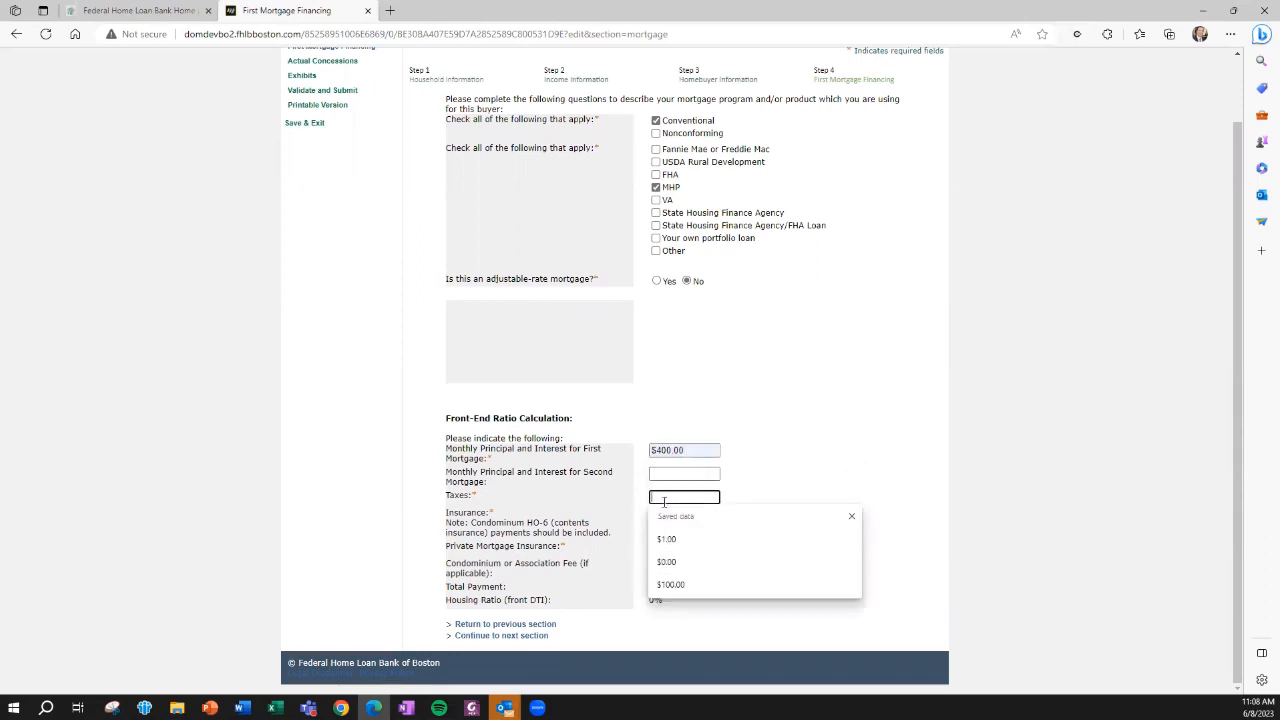
pyautogui.click(665, 541)
pyautogui.click(666, 514)
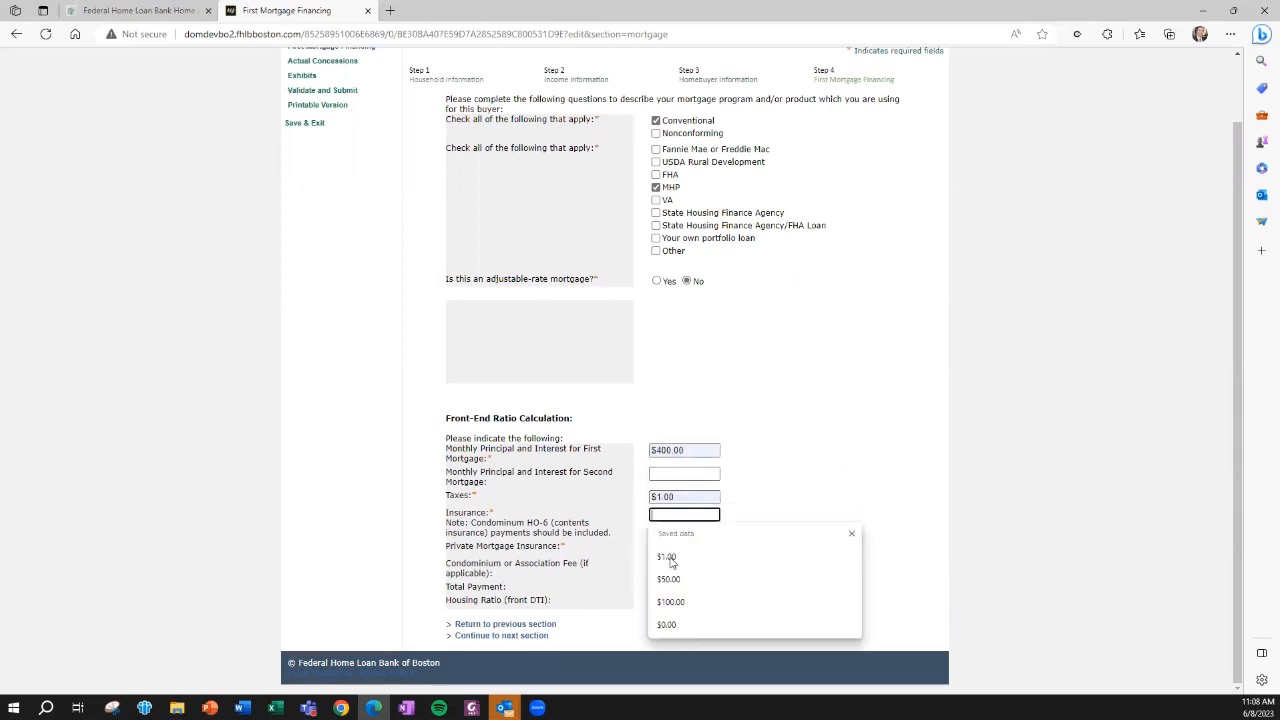
pyautogui.click(666, 557)
# Enter $1.00 for private mortgage insurance and $1.00 for the condominium fee, calculate the total payment and continue to Actual Concessions
pyautogui.click(670, 548)
pyautogui.click(667, 590)
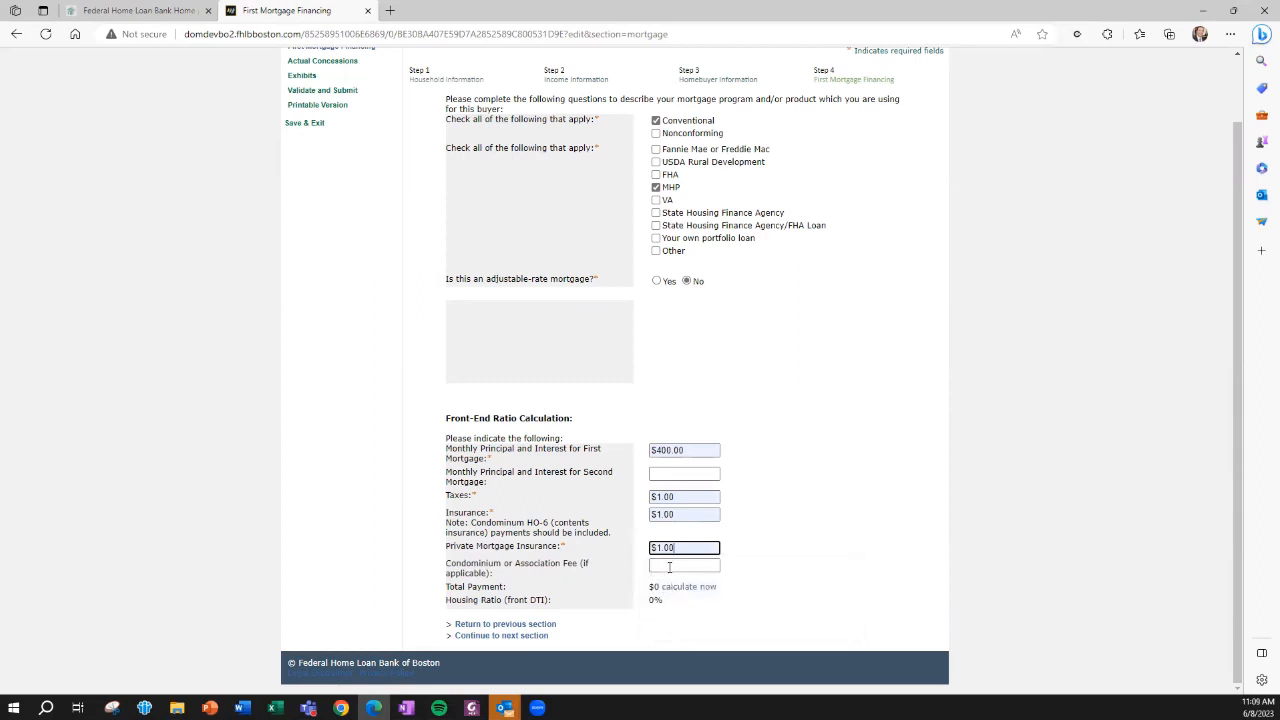
pyautogui.click(668, 565)
pyautogui.click(670, 608)
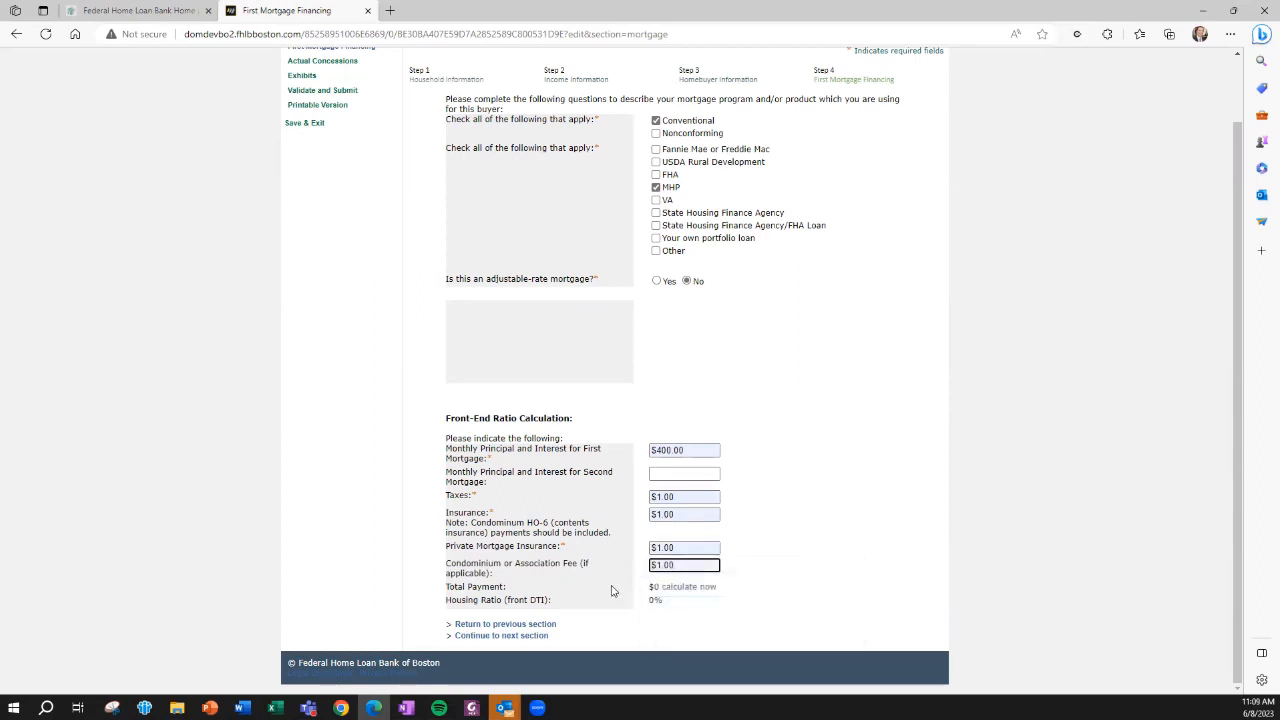
pyautogui.click(680, 589)
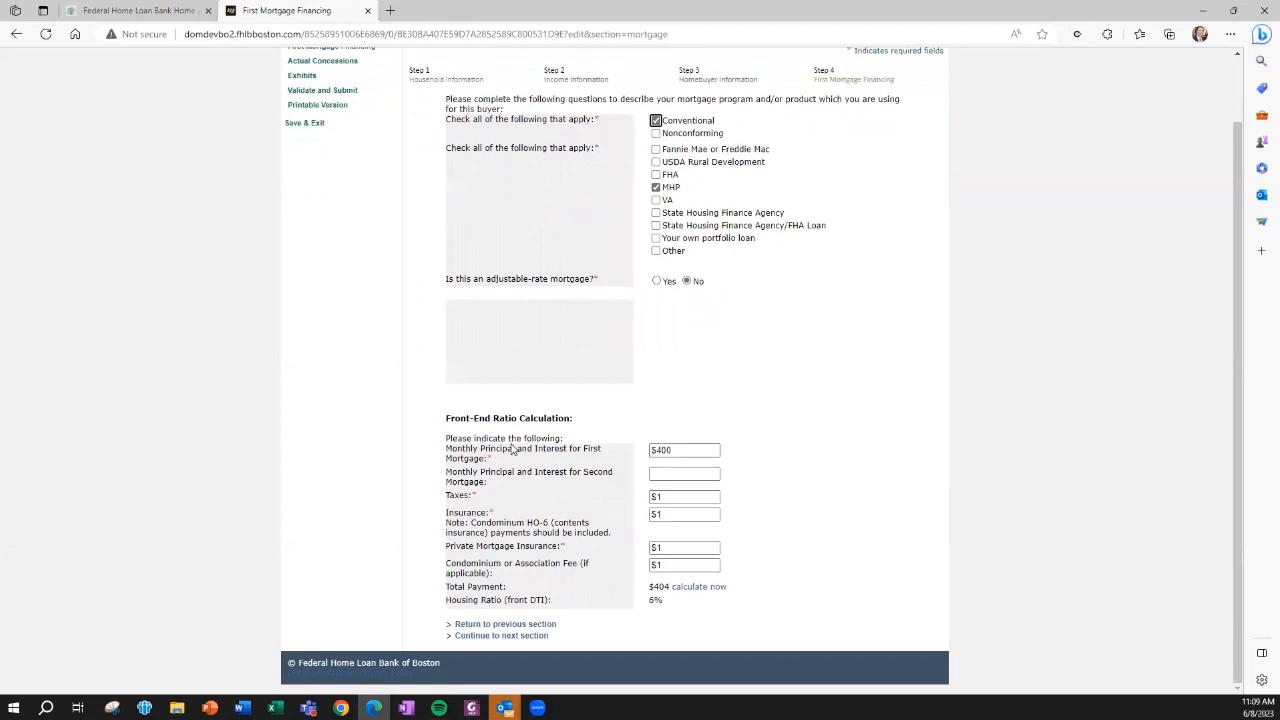
pyautogui.click(502, 638)
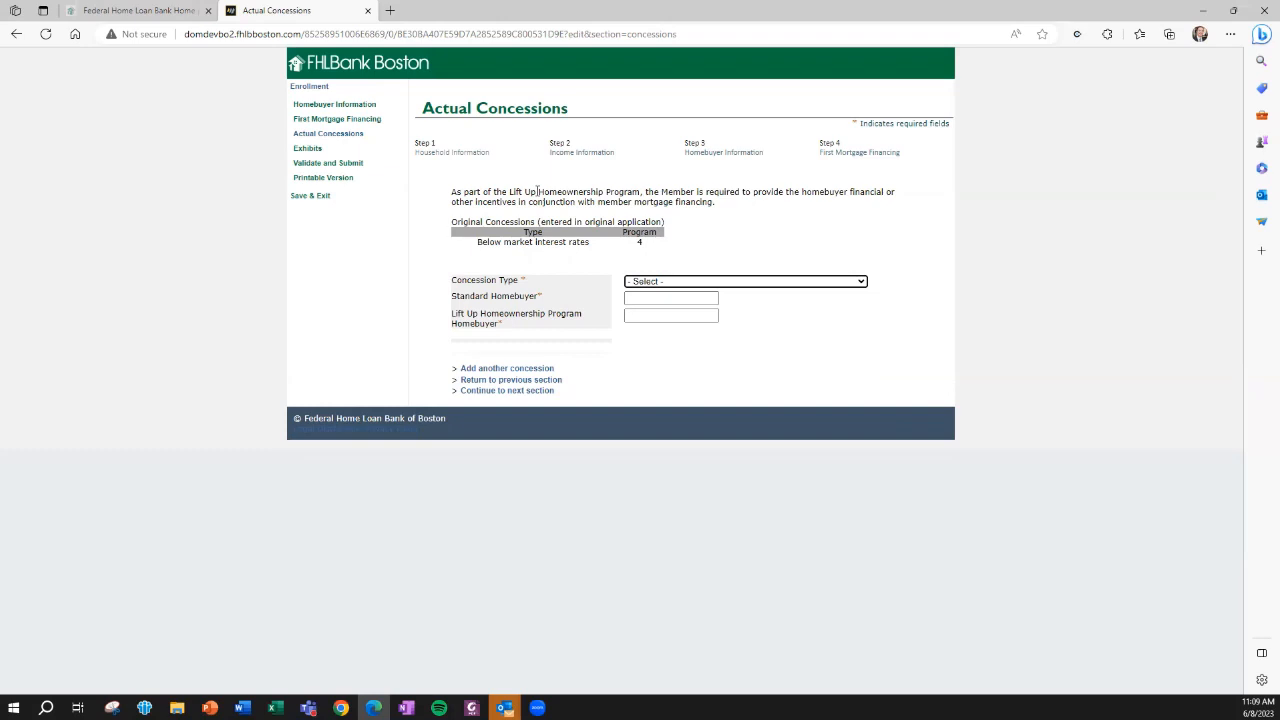
# Record a Below market interest rates concession with 5 for the standard homebuyer and 4 for the Lift Up homebuyer, continuing to Exhibits
pyautogui.click(641, 283)
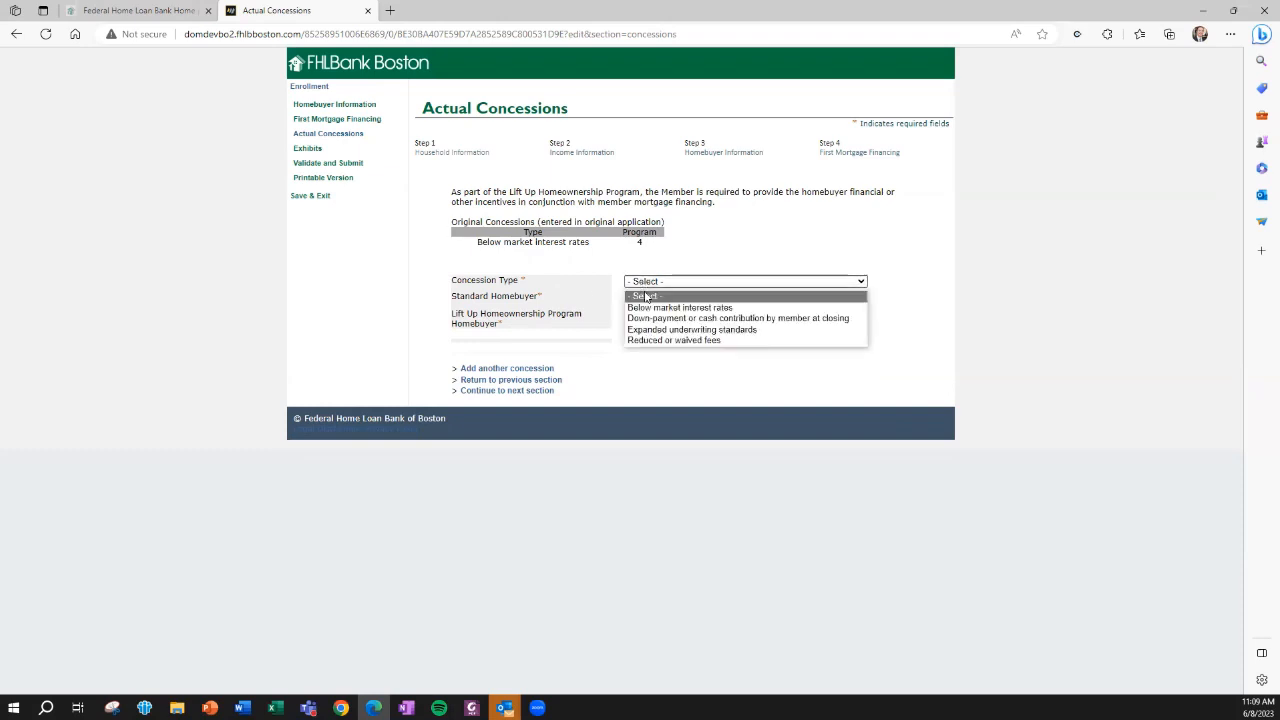
pyautogui.click(648, 308)
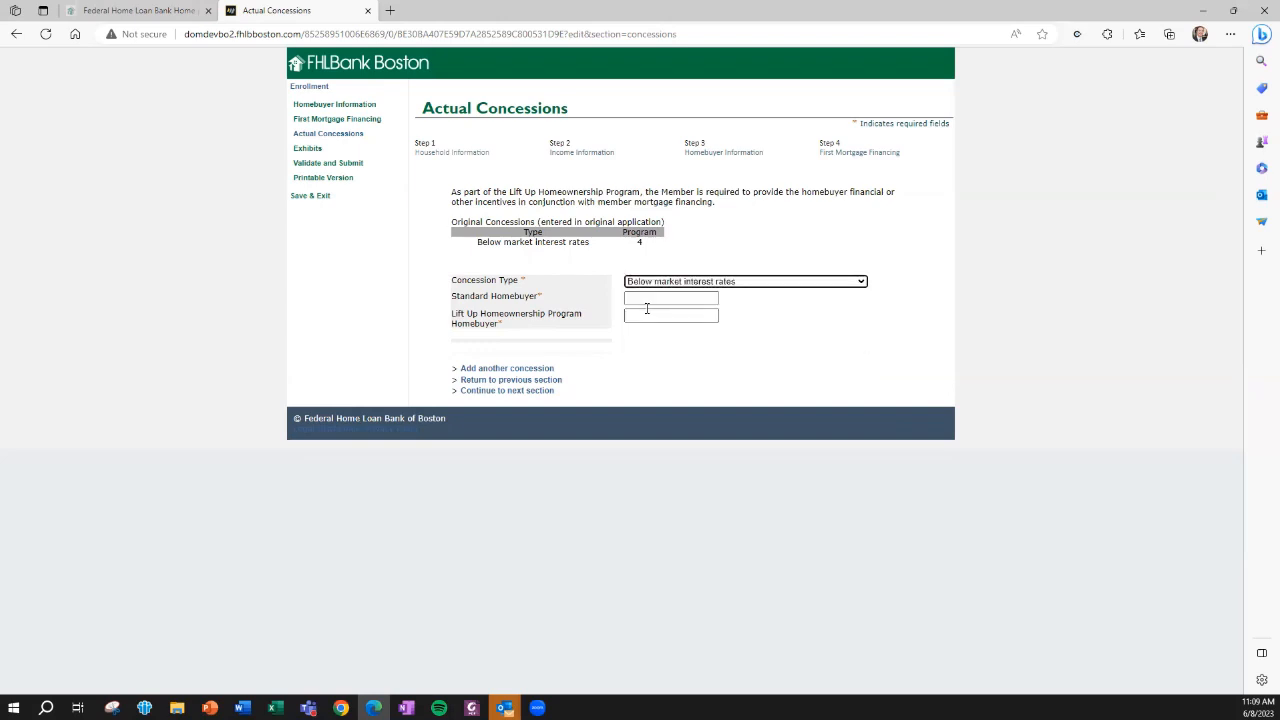
pyautogui.click(648, 297)
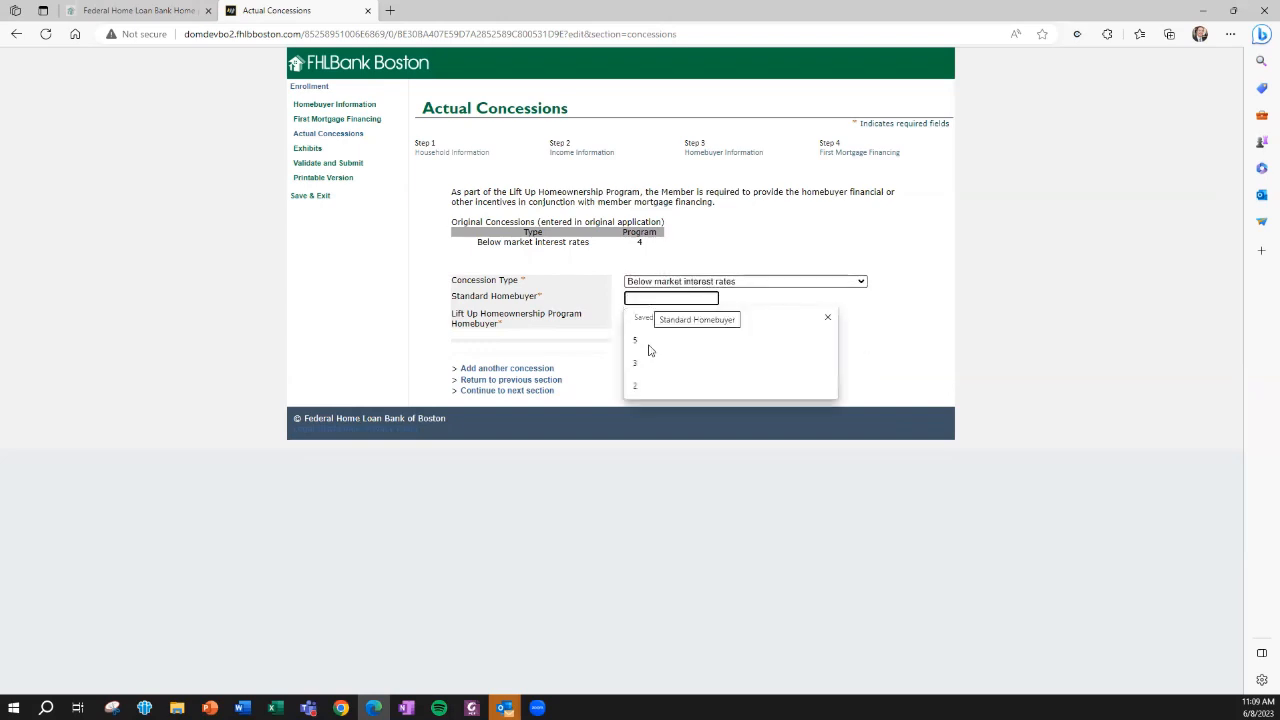
pyautogui.click(648, 341)
pyautogui.click(641, 316)
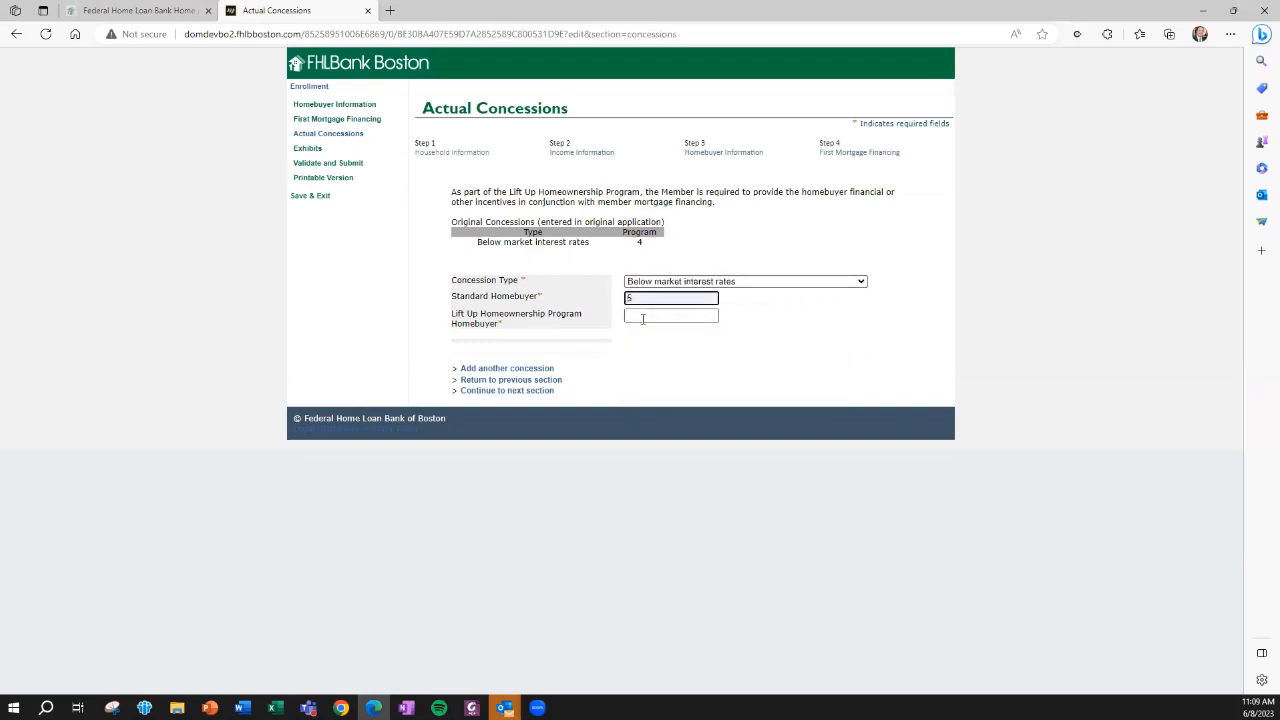
pyautogui.click(644, 360)
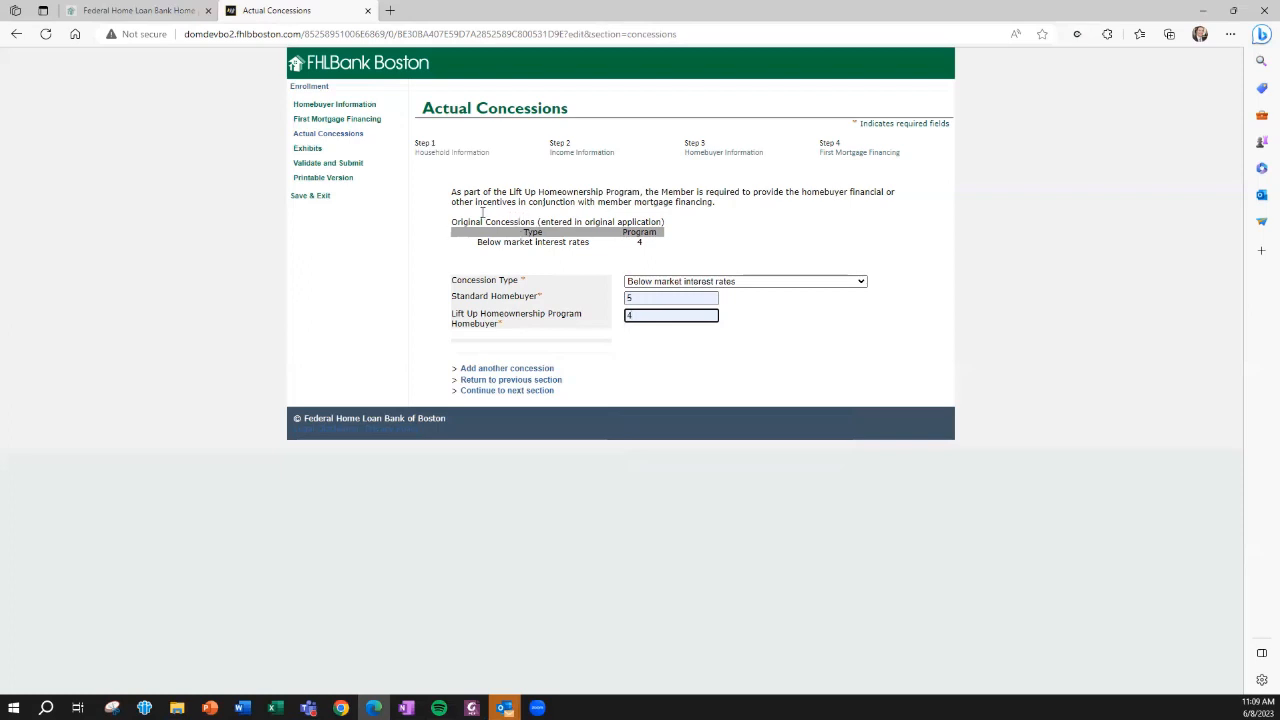
pyautogui.click(499, 391)
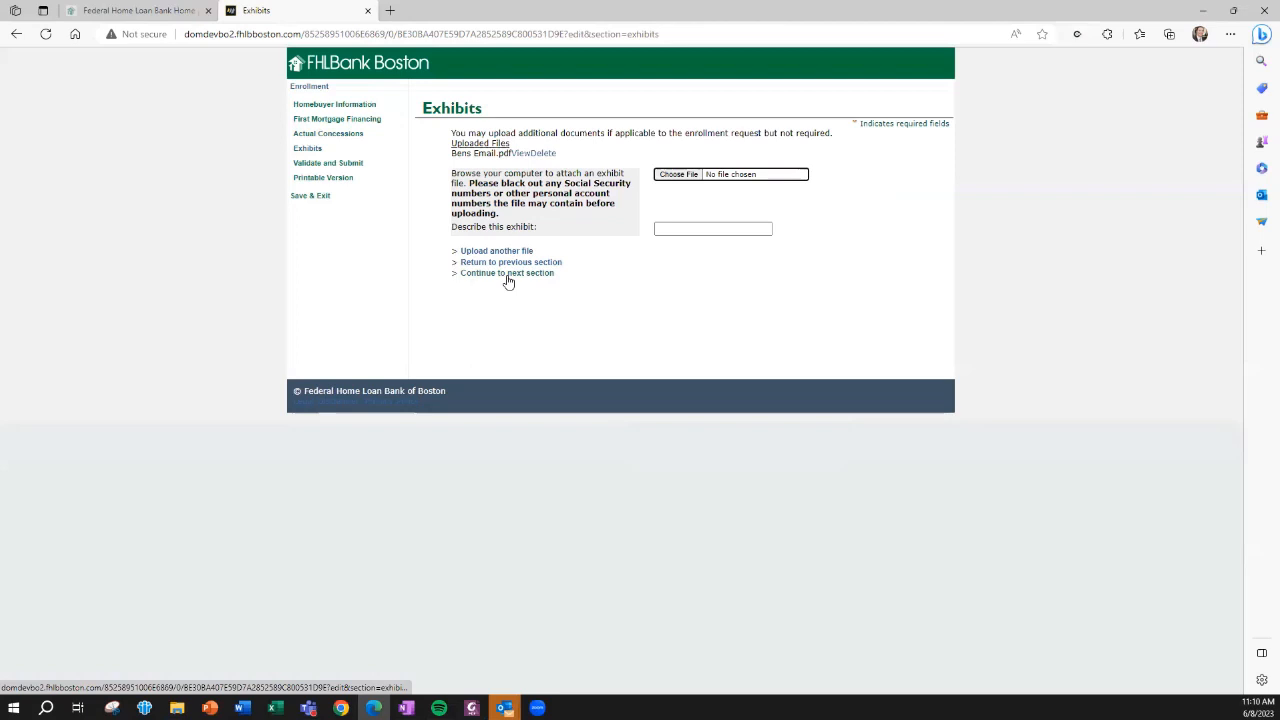
# Skip additional exhibits, look through the final review of the enrollment and proceed to complete it
pyautogui.click(507, 276)
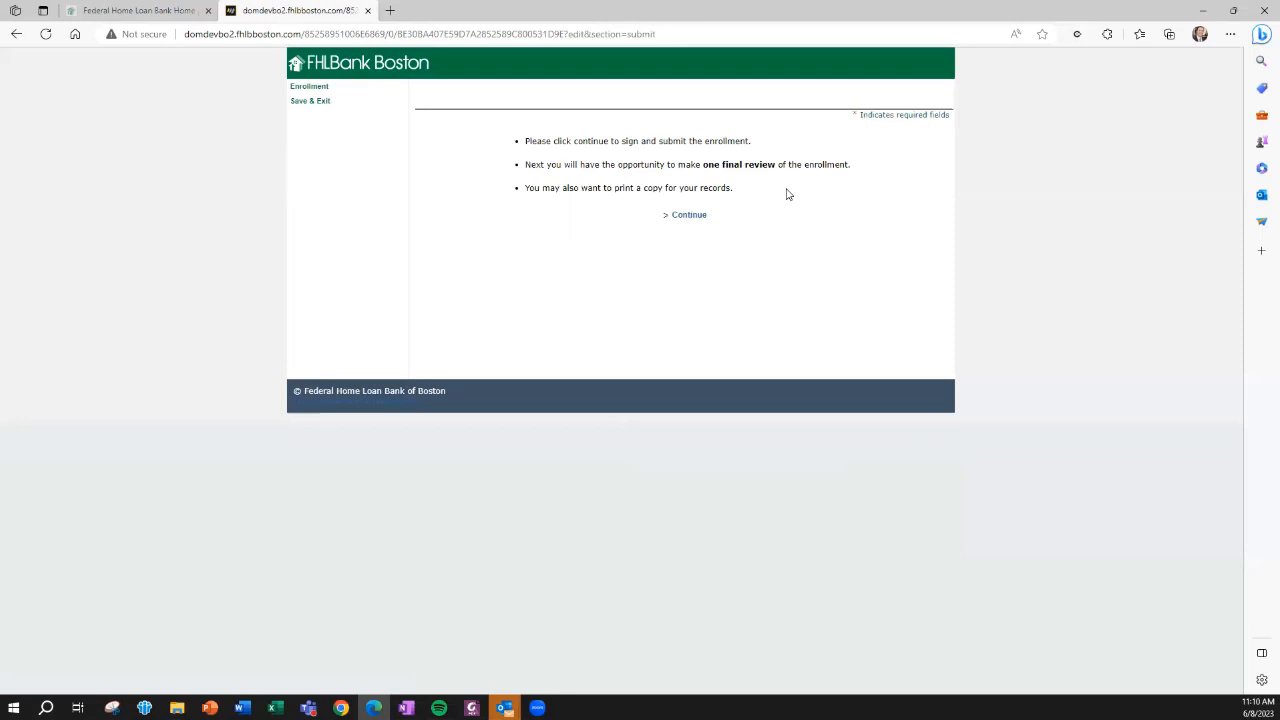
pyautogui.click(690, 216)
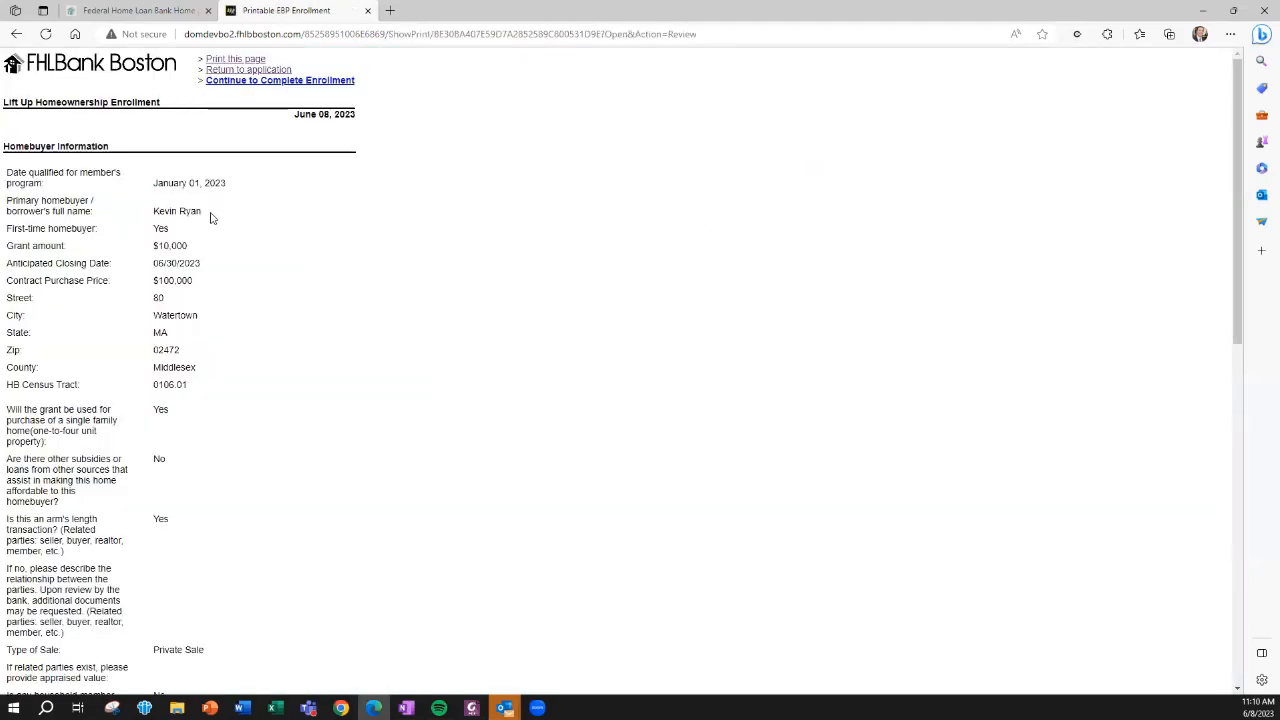
pyautogui.scroll(-8, 210, 220)
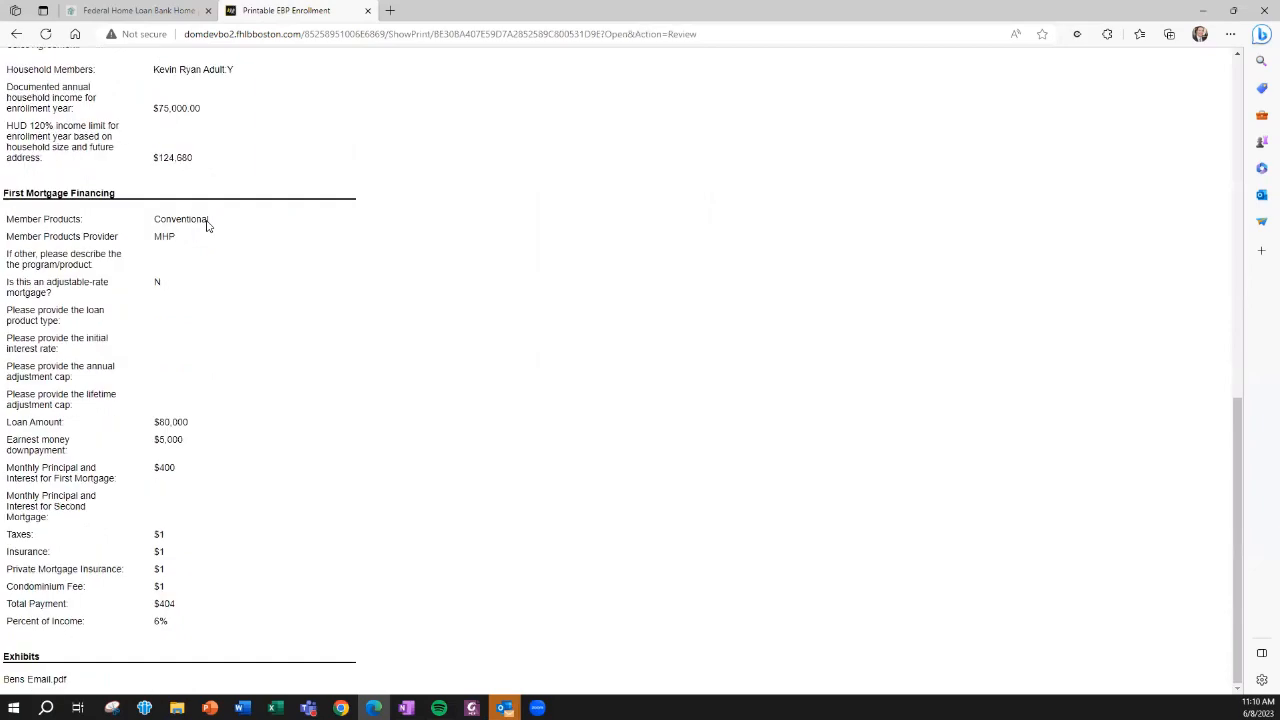
pyautogui.scroll(8, 207, 225)
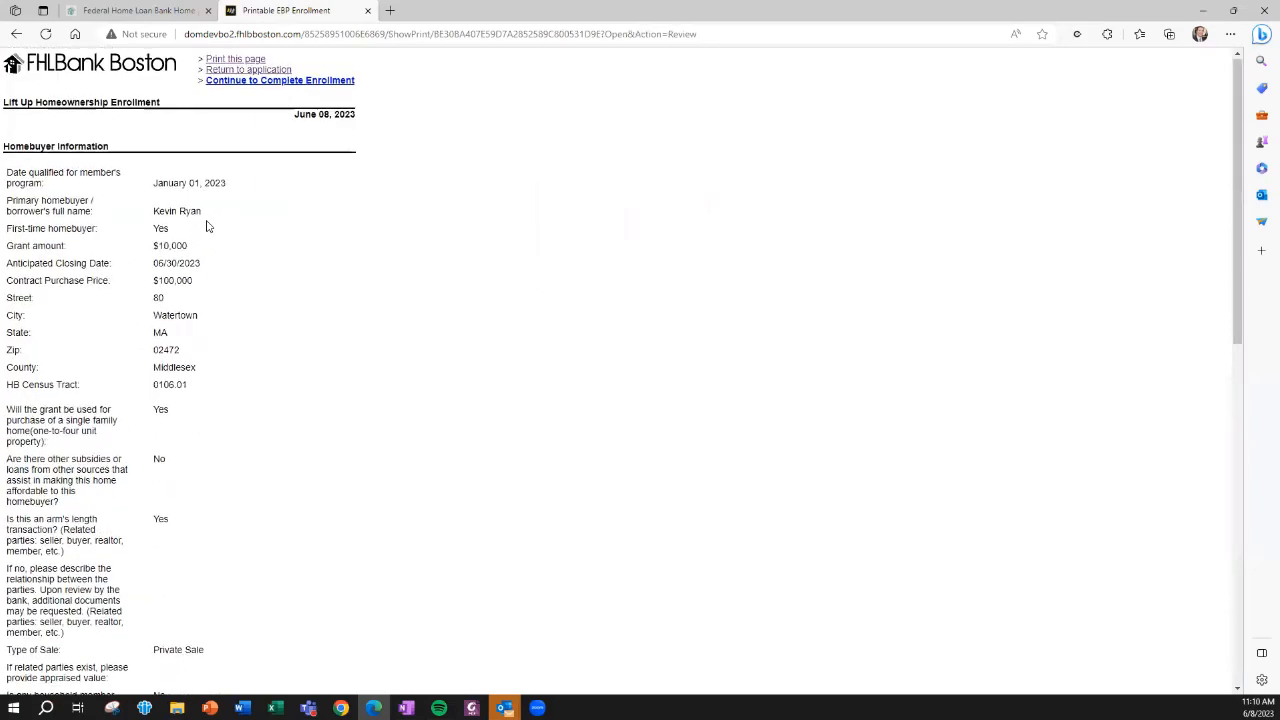
pyautogui.click(237, 84)
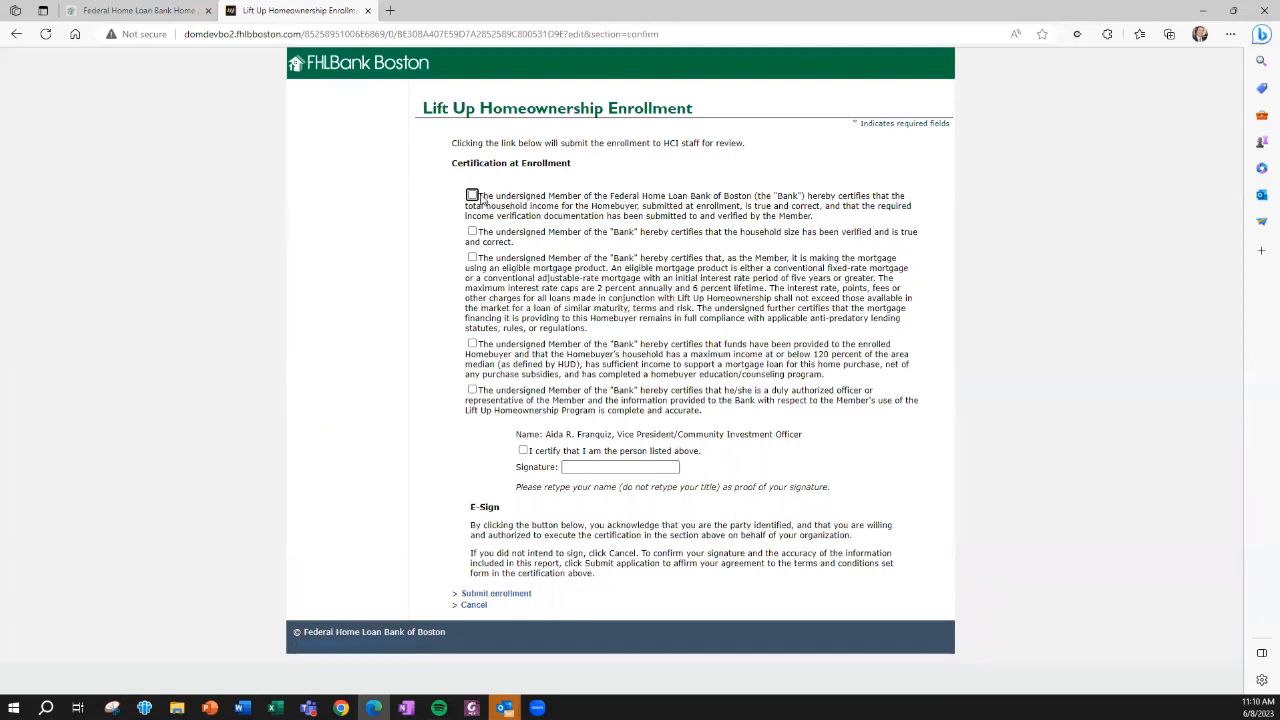
# Check all five member certification statements under Certification at Enrollment
pyautogui.click(472, 195)
pyautogui.click(472, 231)
pyautogui.click(472, 257)
pyautogui.click(472, 344)
pyautogui.click(472, 389)
# Certify being the listed person, paste the officer's name as the signature and try to submit the enrollment
pyautogui.moveTo(611, 435); pyautogui.dragTo(546, 434)
pyautogui.hotkey('ctrl', 'c')
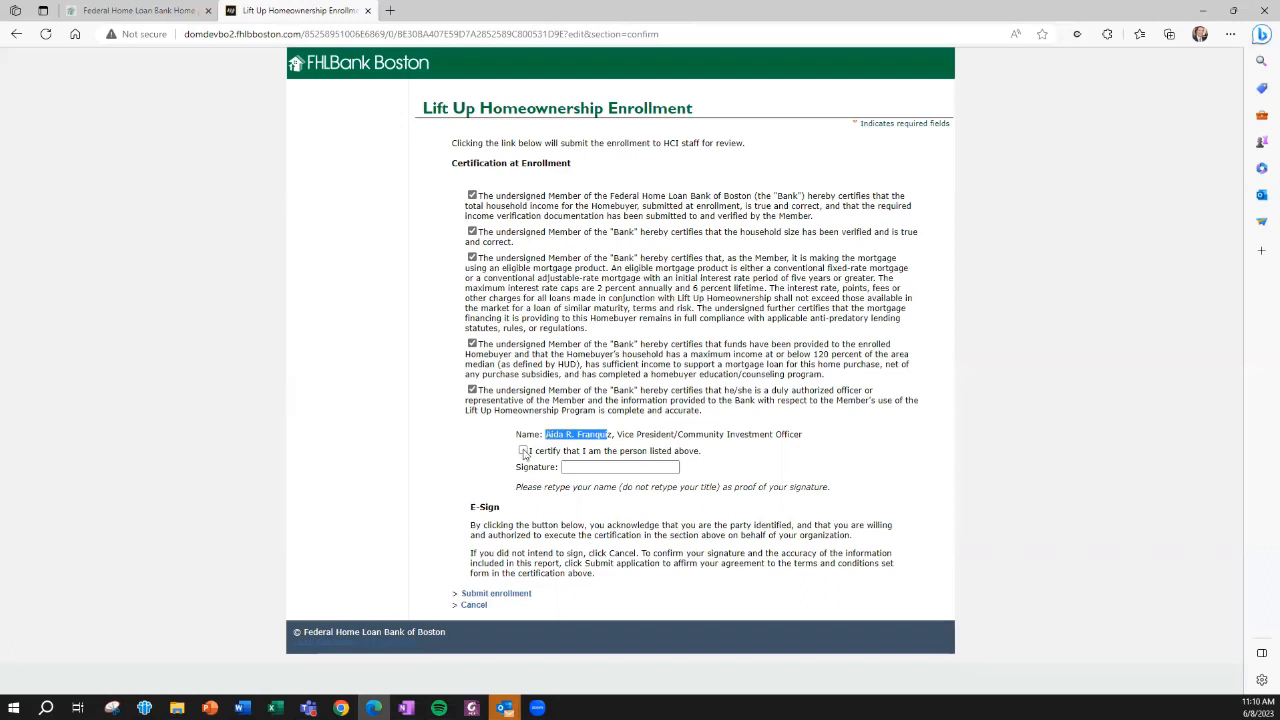
pyautogui.click(522, 450)
pyautogui.click(576, 467)
pyautogui.hotkey('ctrl', 'v')
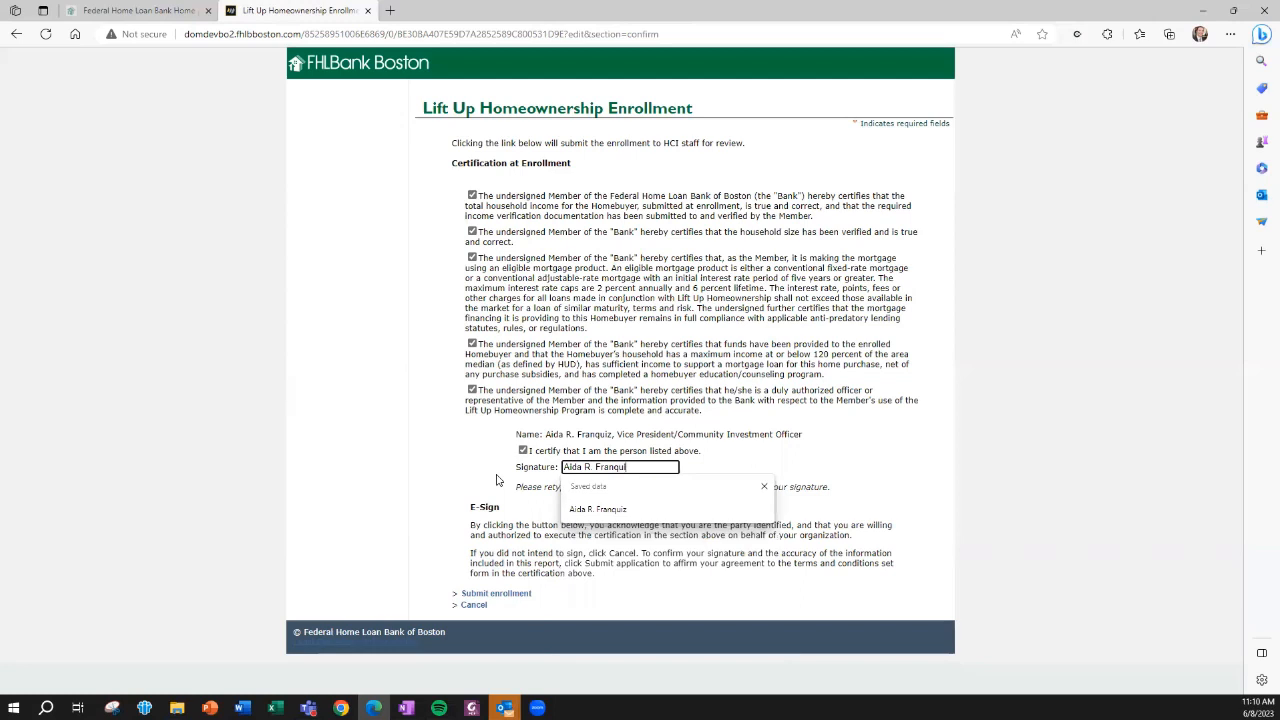
pyautogui.click(444, 481)
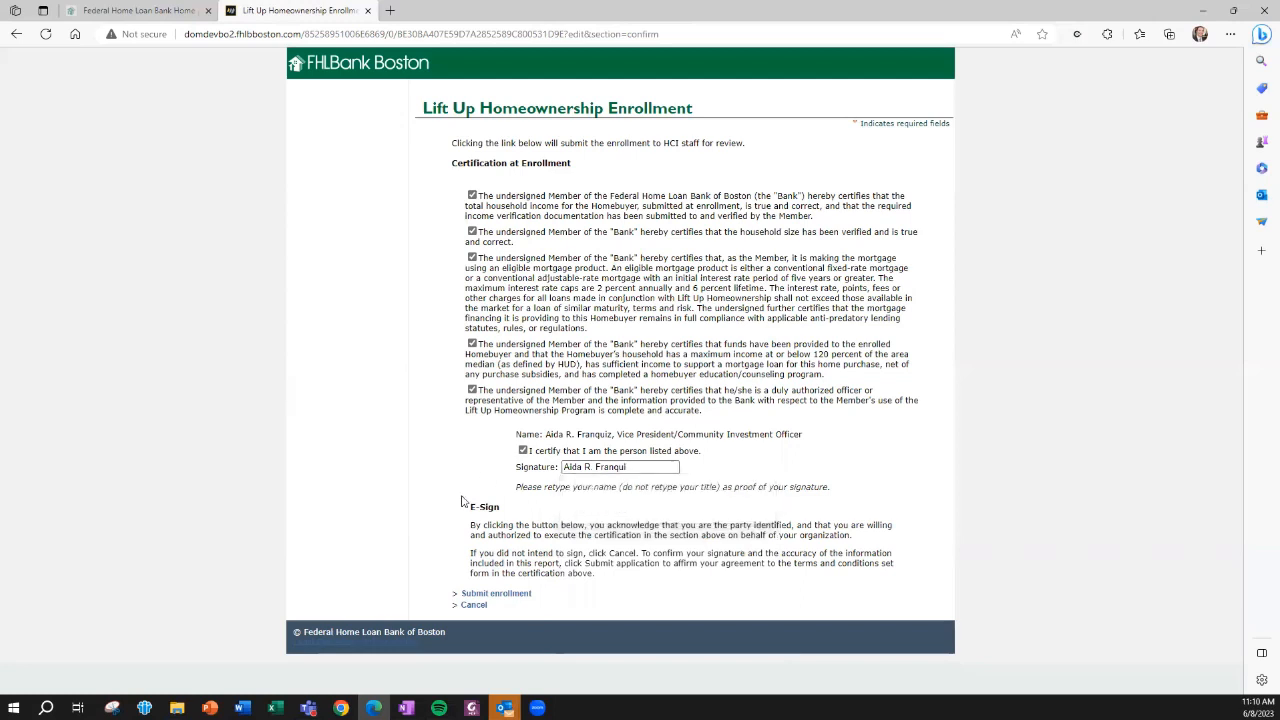
pyautogui.click(501, 598)
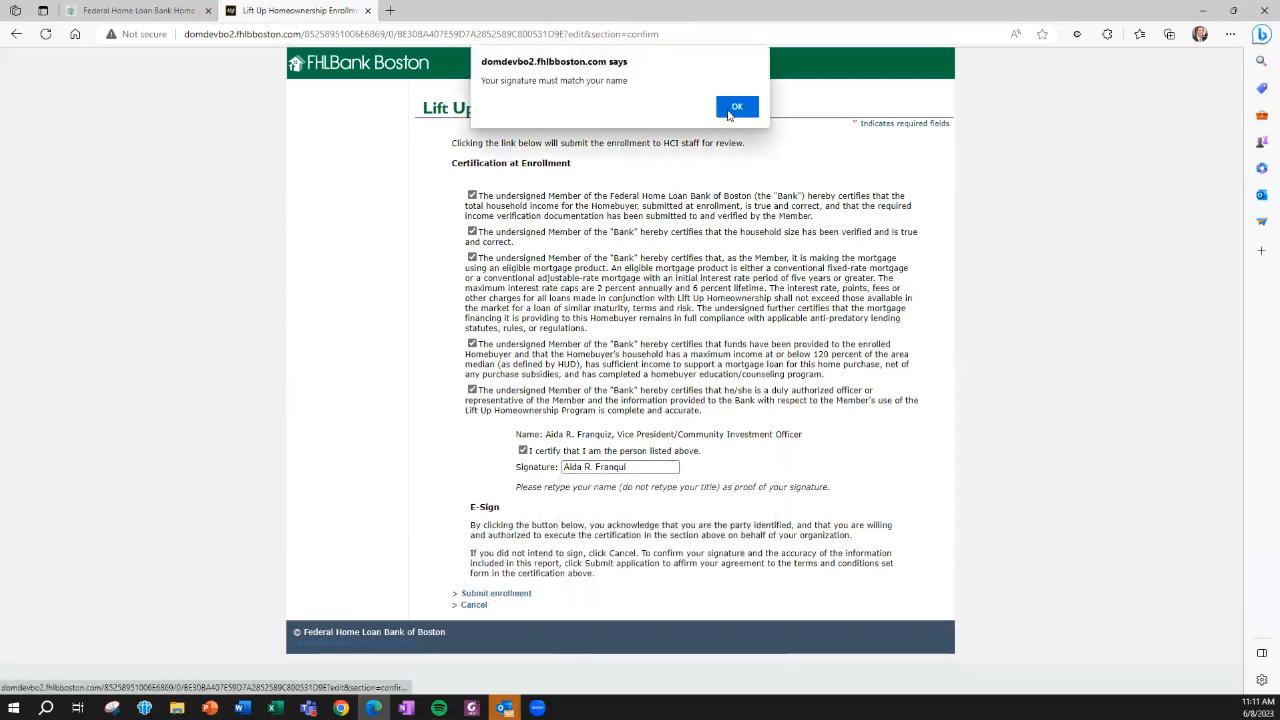
pyautogui.click(736, 107)
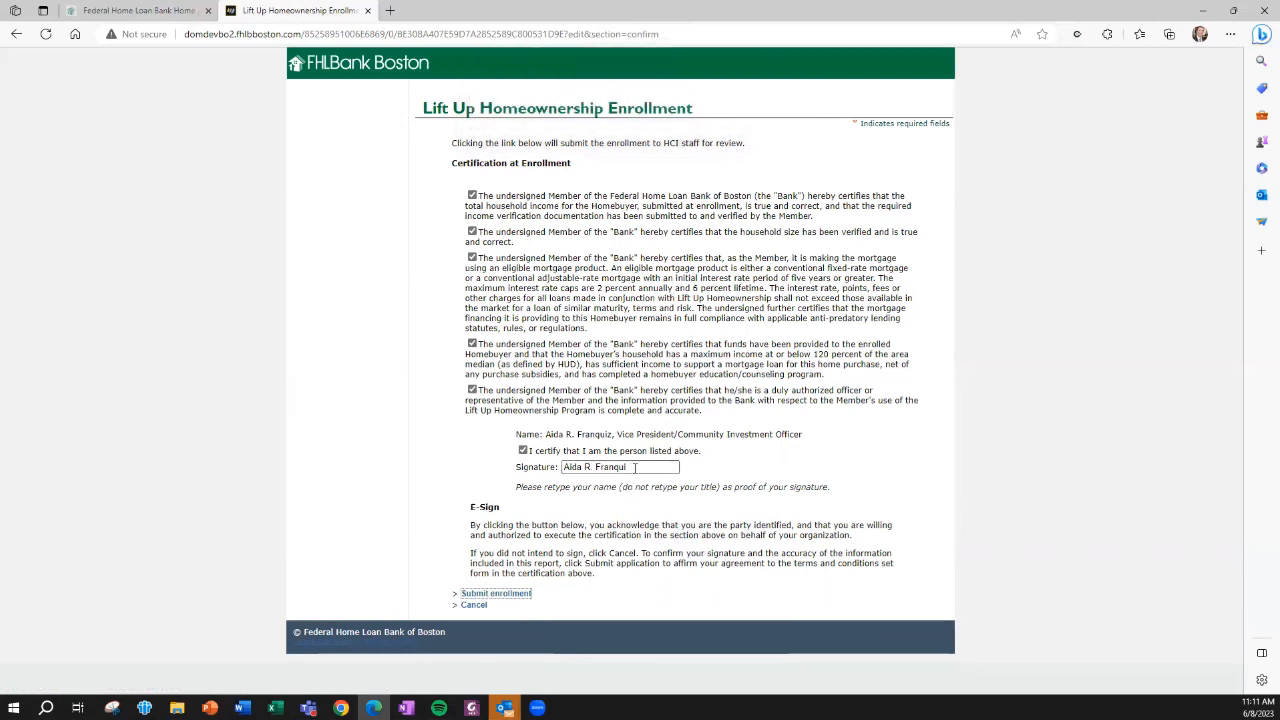
# Correct the signature to the officer's full listed name, submit the enrollment and check its status in the enrollment pipeline
pyautogui.click(639, 468)
pyautogui.click(620, 507)
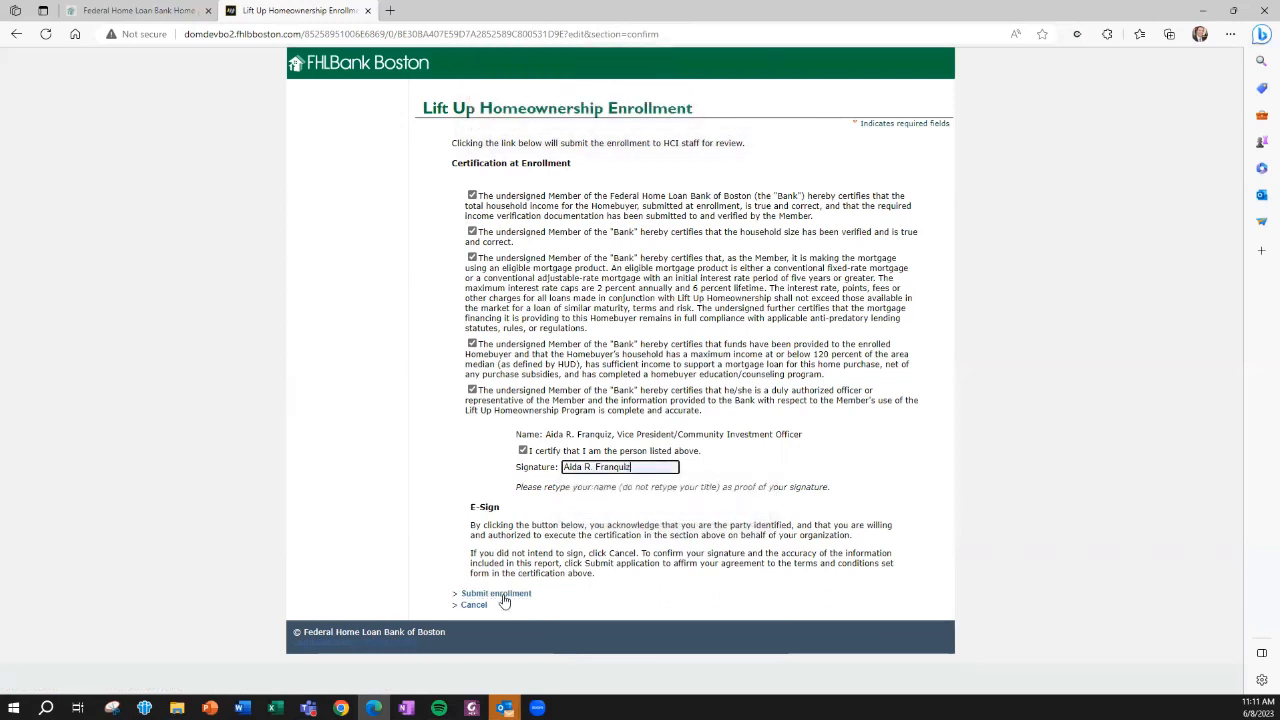
pyautogui.click(504, 598)
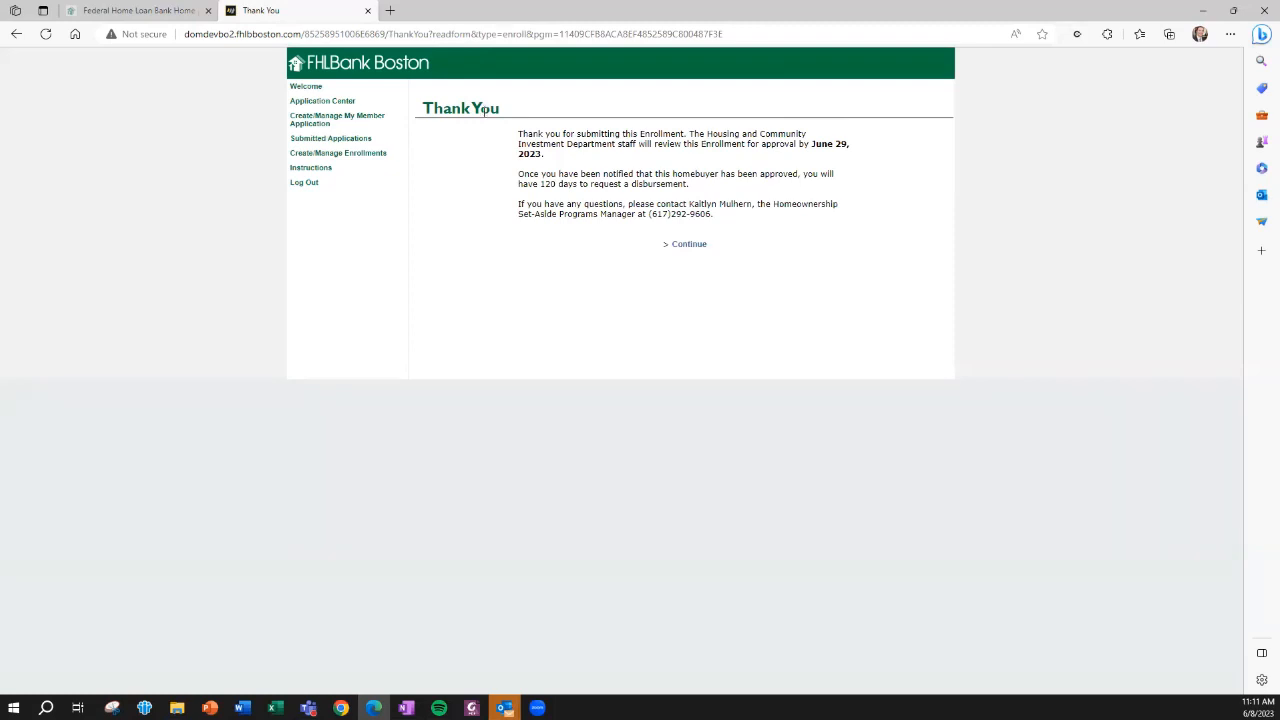
pyautogui.click(687, 245)
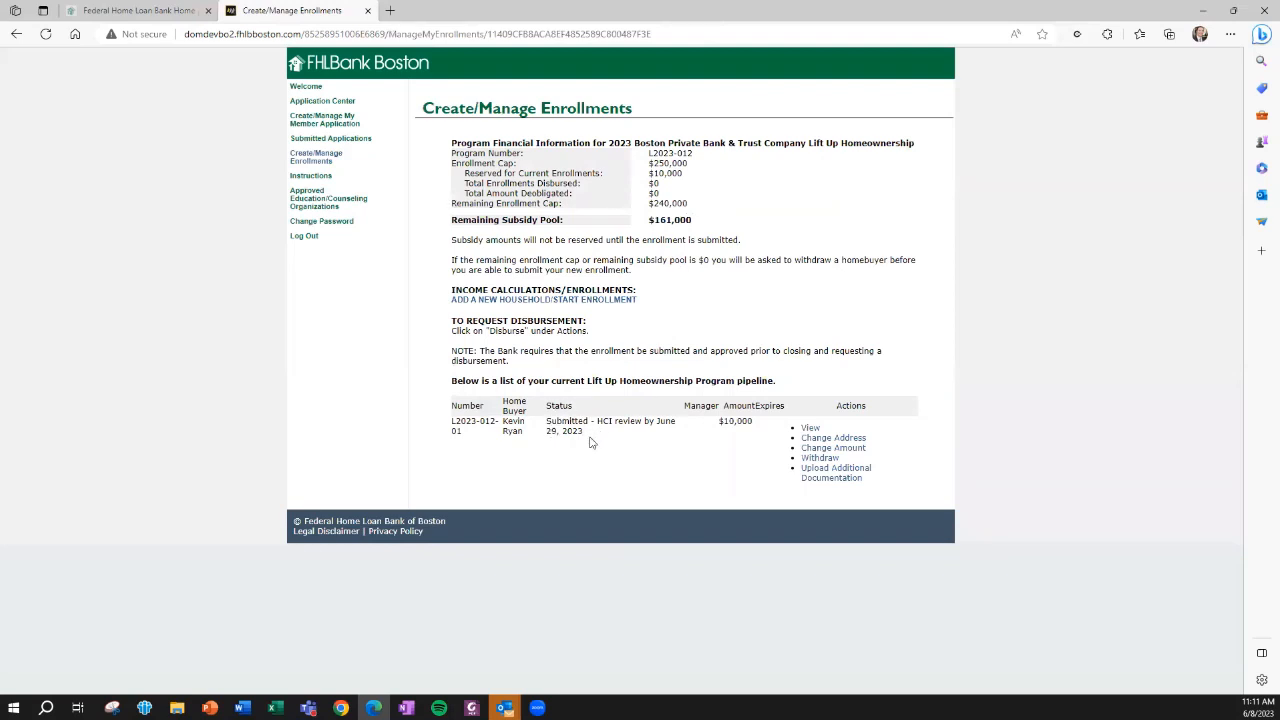
pyautogui.moveTo(551, 433); pyautogui.dragTo(581, 442)
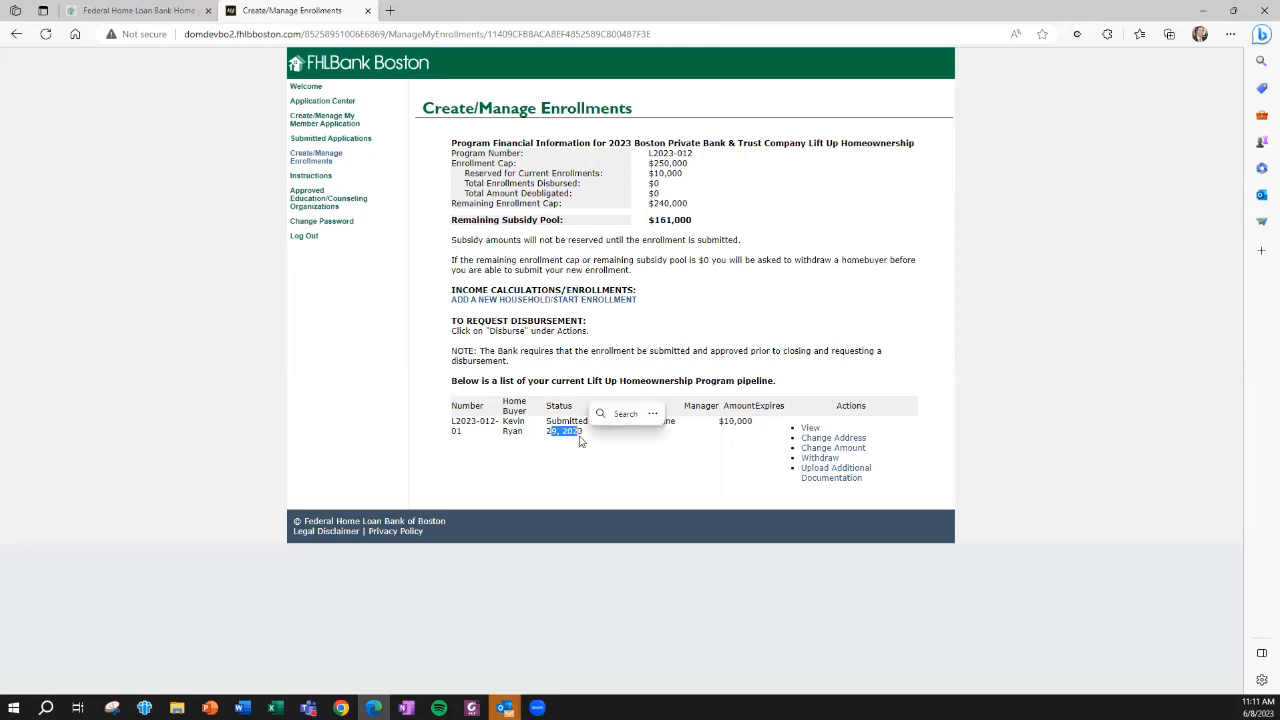